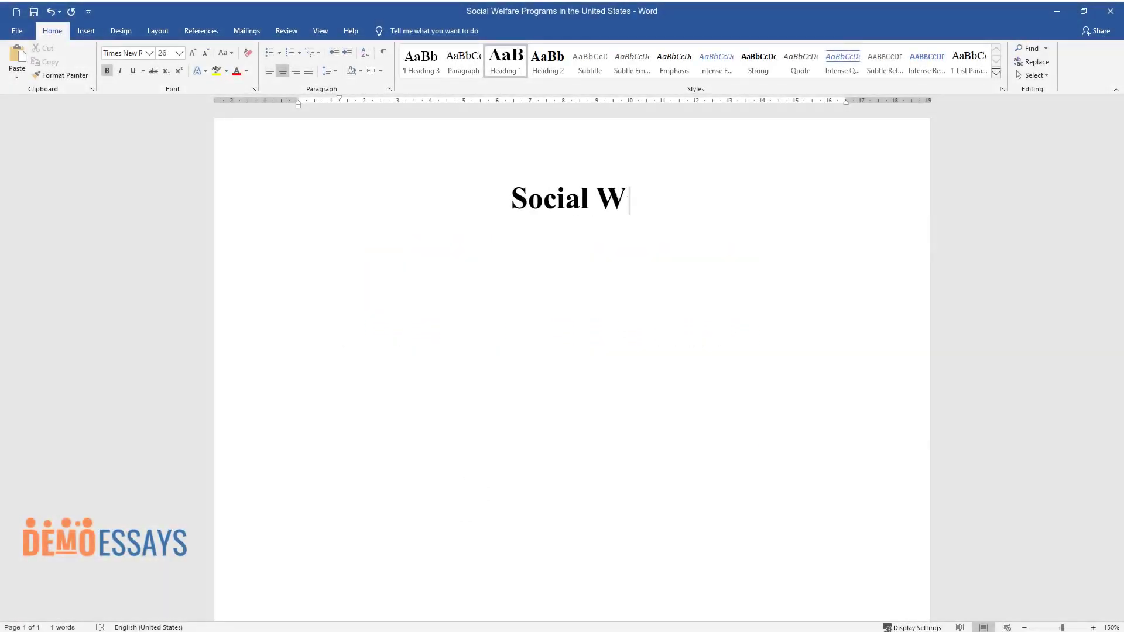
- Finish typing the title so it reads 'Social Welfare Programs in the United States'
type("e United States")
- Below the title, type the first paragraph beginning 'The US social welfare system emerged from the extensive reforms of the mid-1930s.'
key("Return")
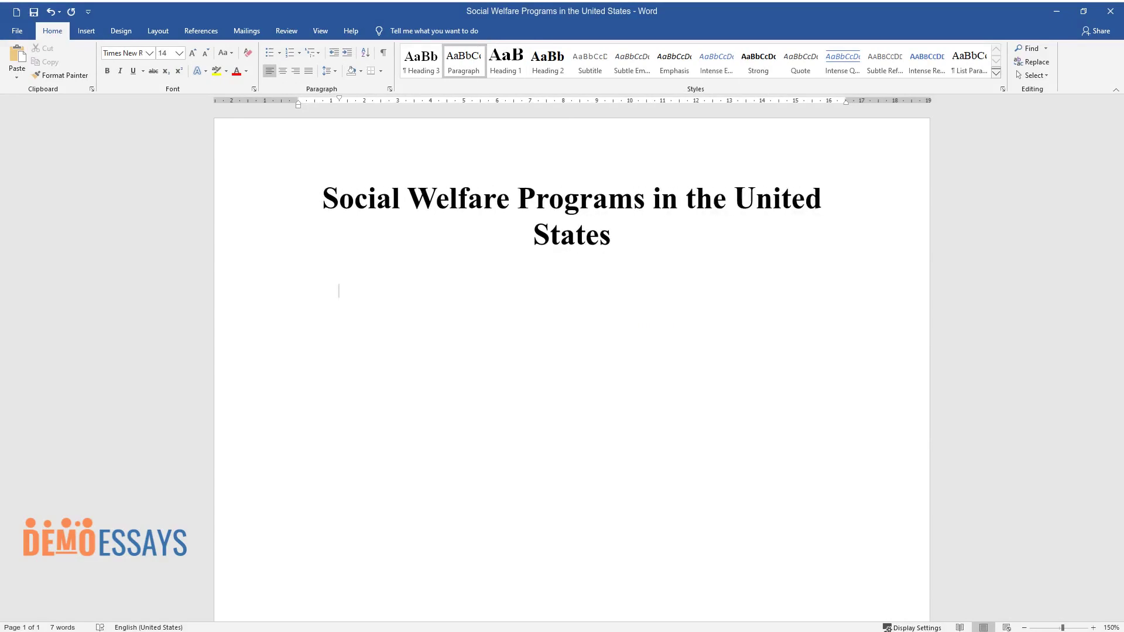
type("The US social welfare system emerged from the extensive reforms of the mid-1930s. The unpreceden")
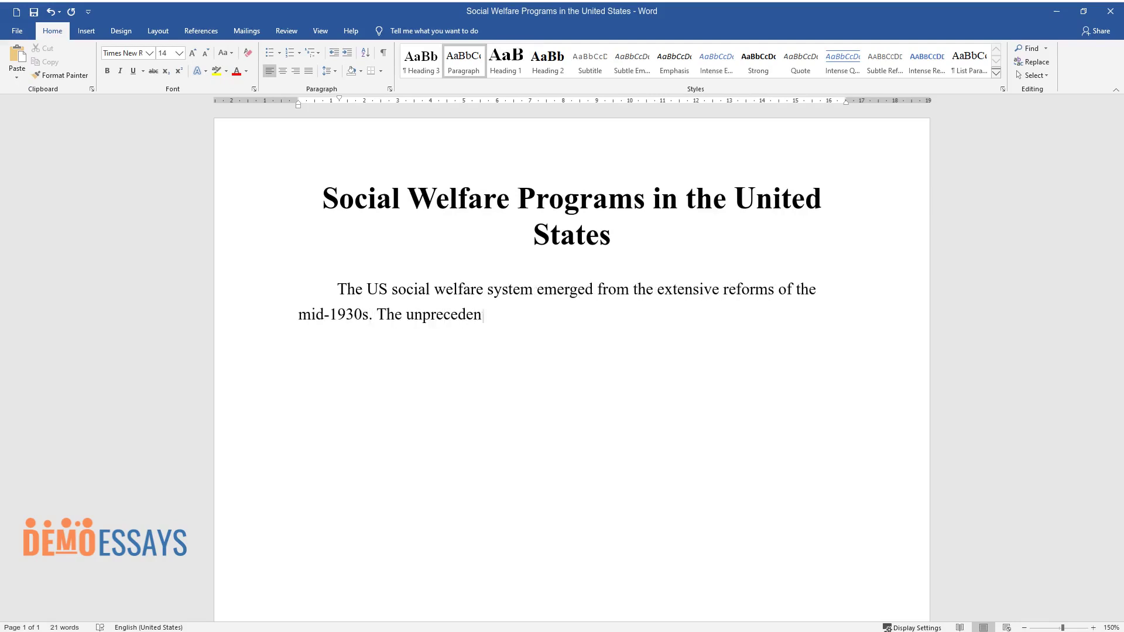
type("ted economic crisis – the \"Great Depression\" of the 1930")
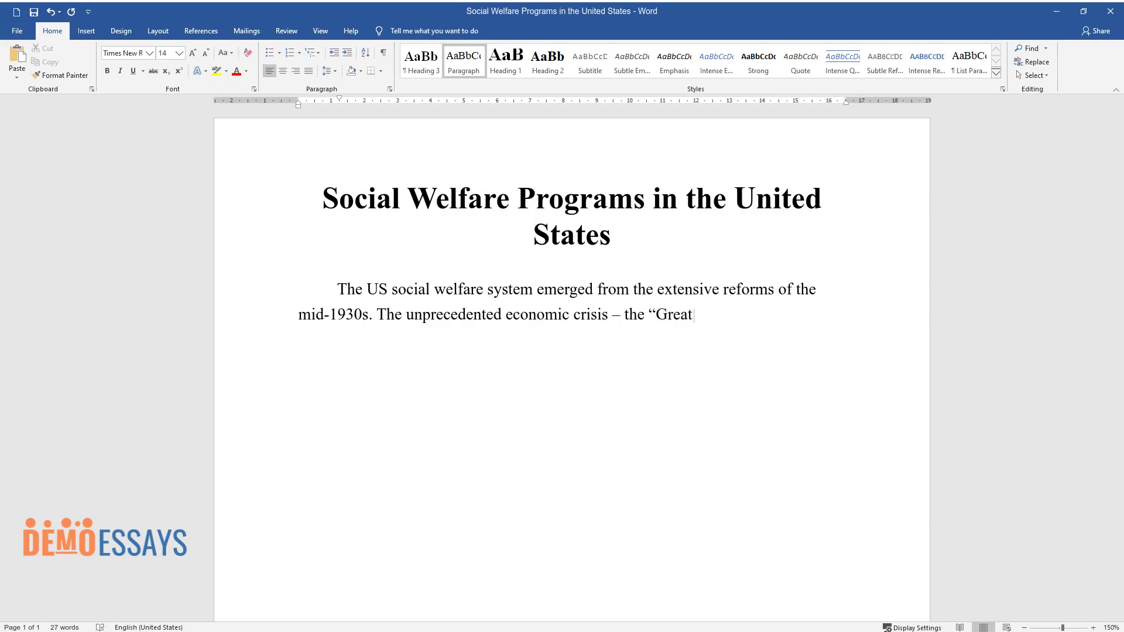
type("s, which caused incredibly high unemploym")
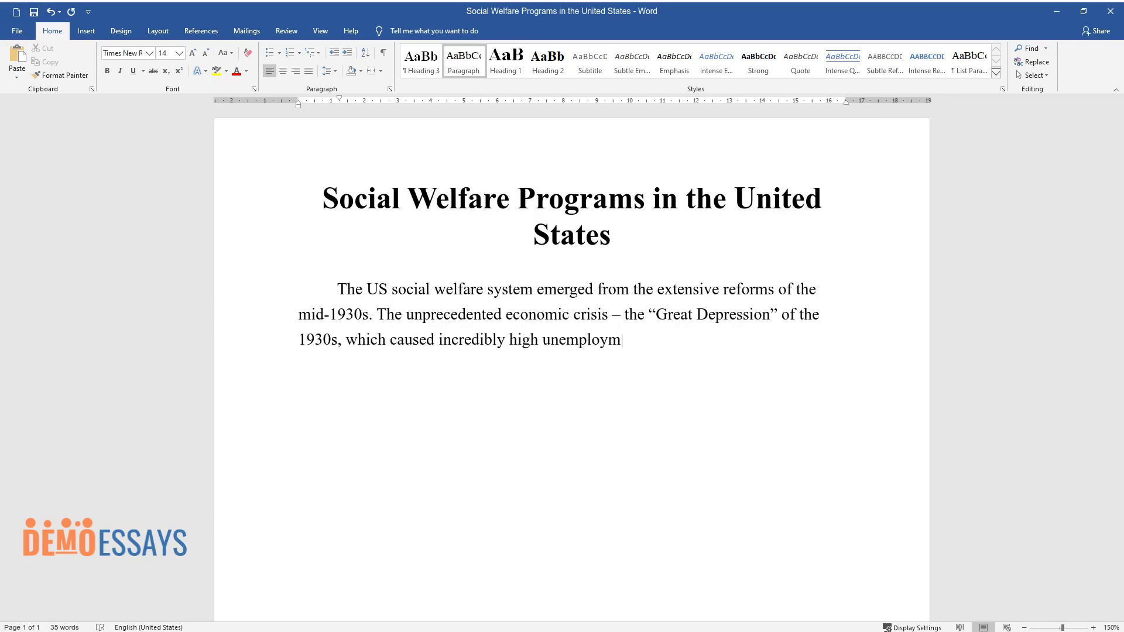
type("ent, showed that neither the fed")
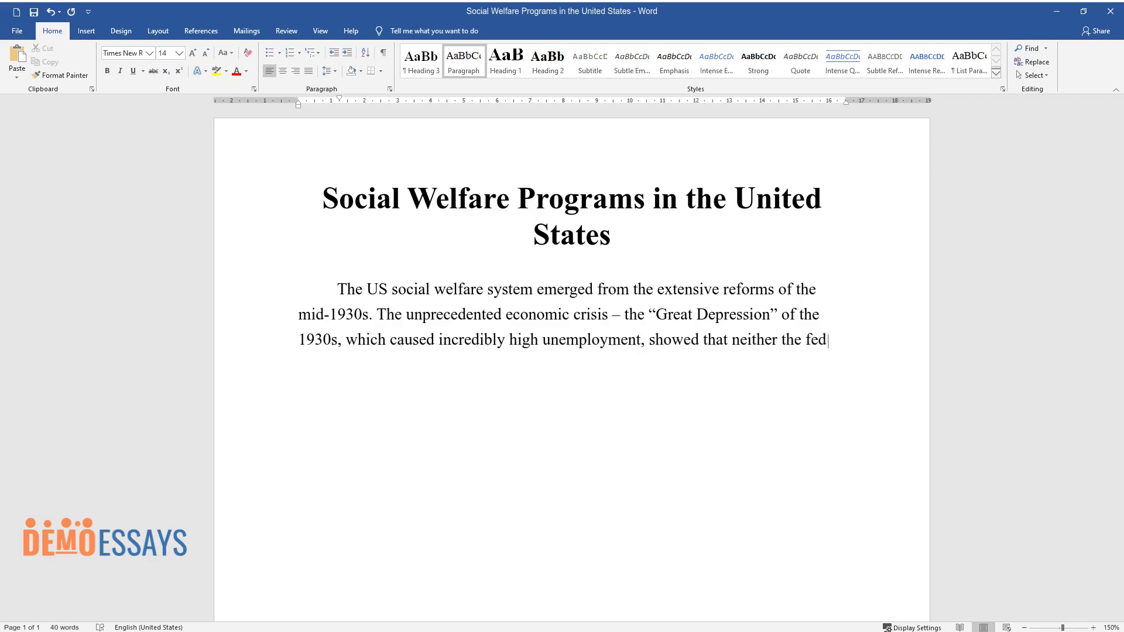
type("eral government nor local governments could take care of the US")
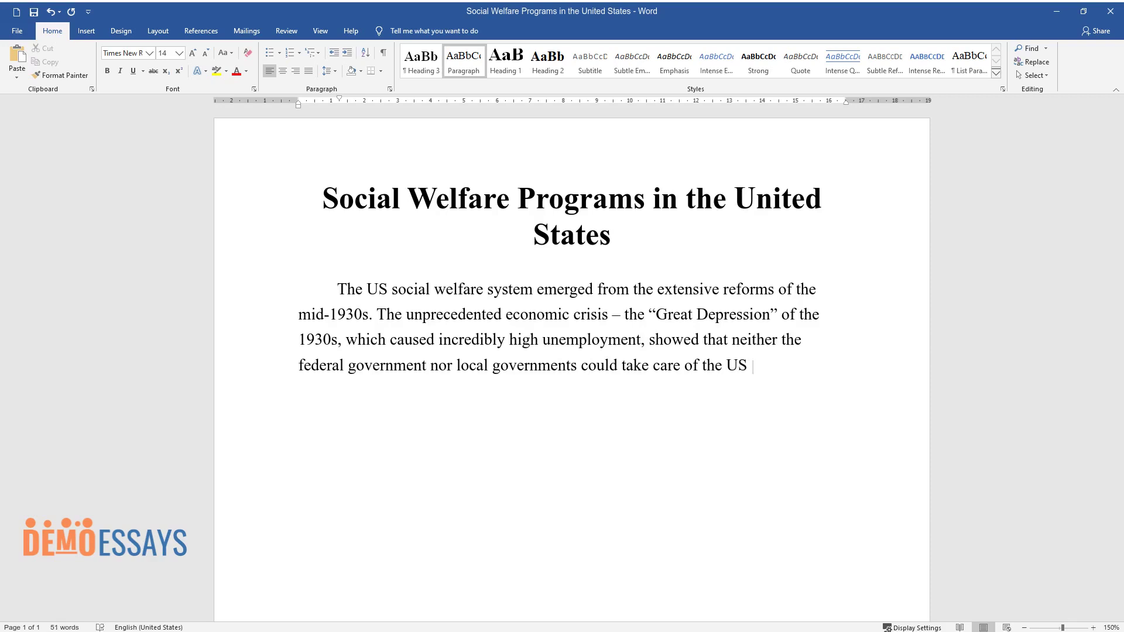
type(" in need. The situation required a fundamental so")
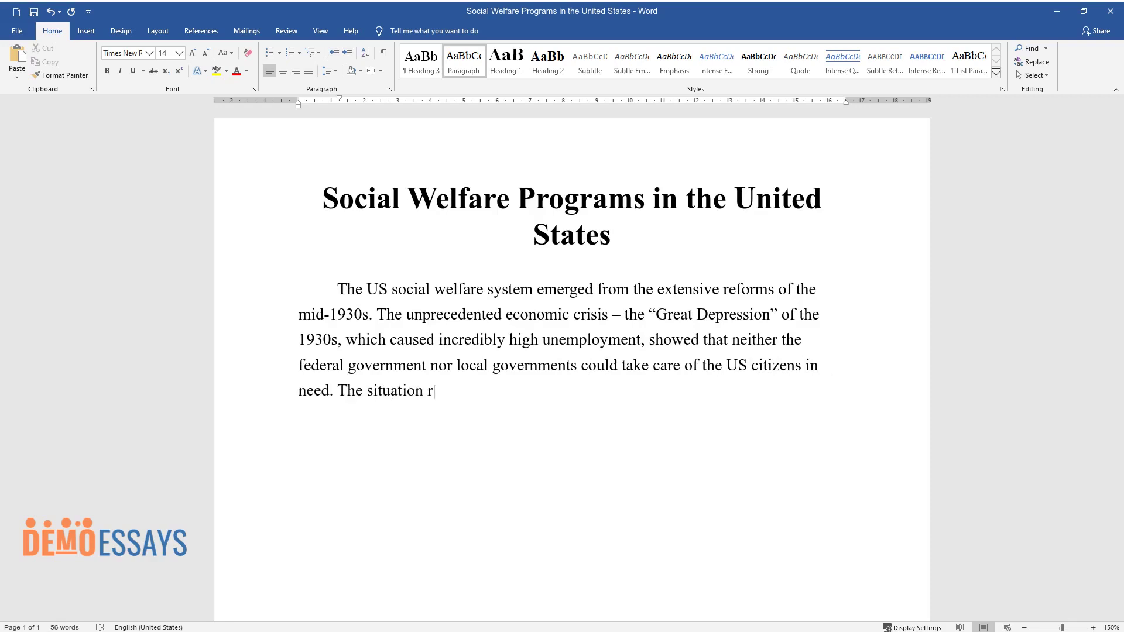
type("lution to the problem of social security at the f")
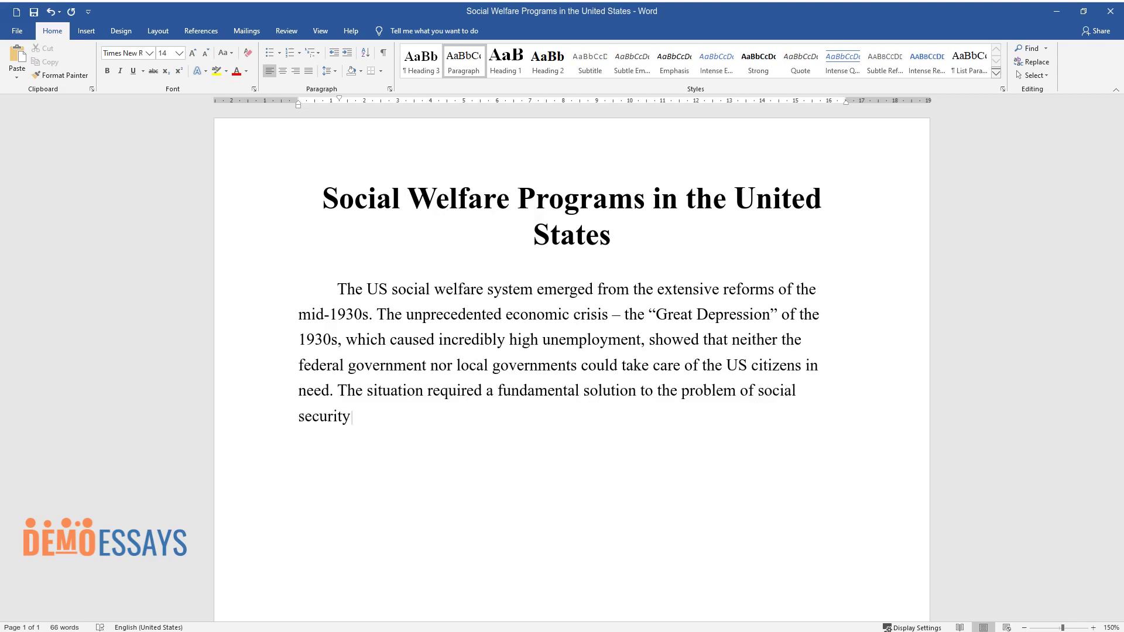
type("ederal government level. Starting in 1932, the federal g")
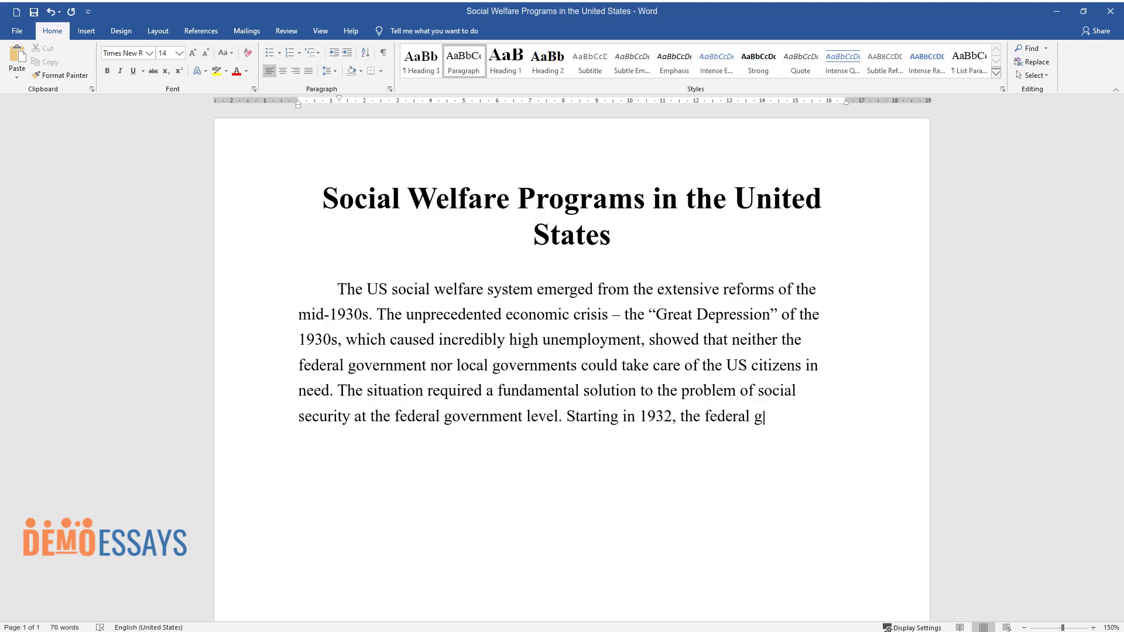
type("overnment began to provide first loans and then grants to state")
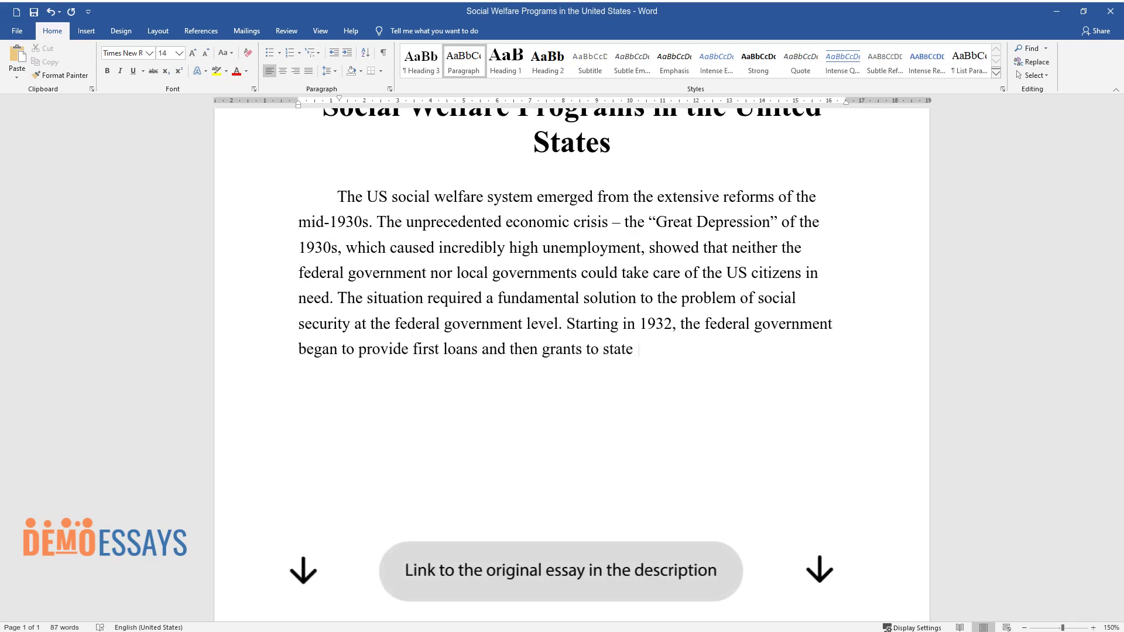
type(" governments to provide direct labor bene")
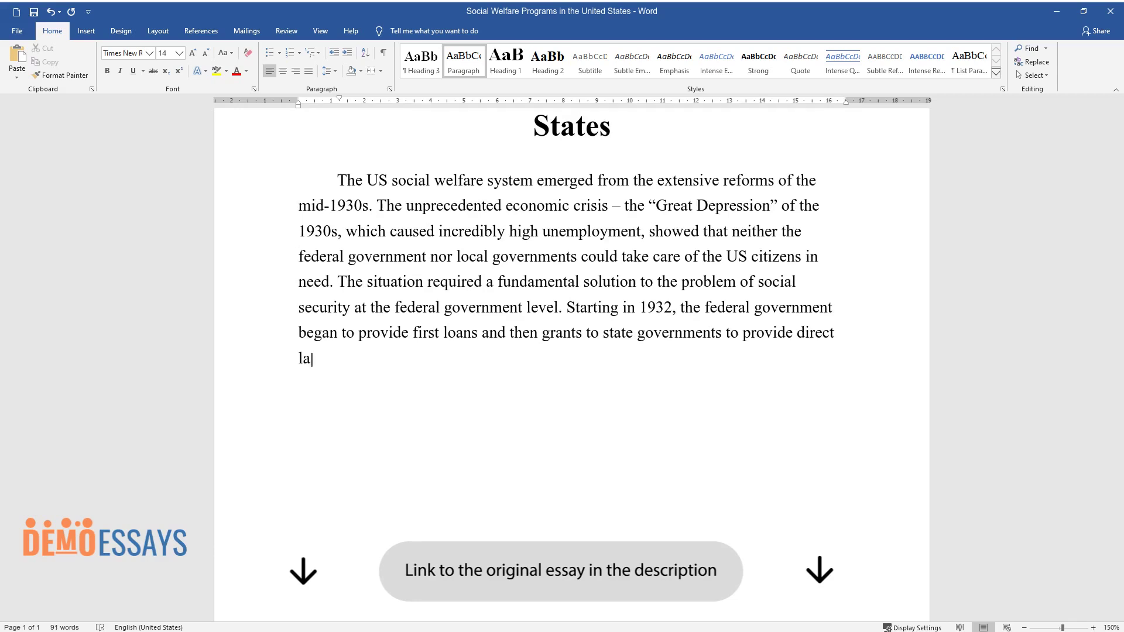
type("fits to citizens. Later,")
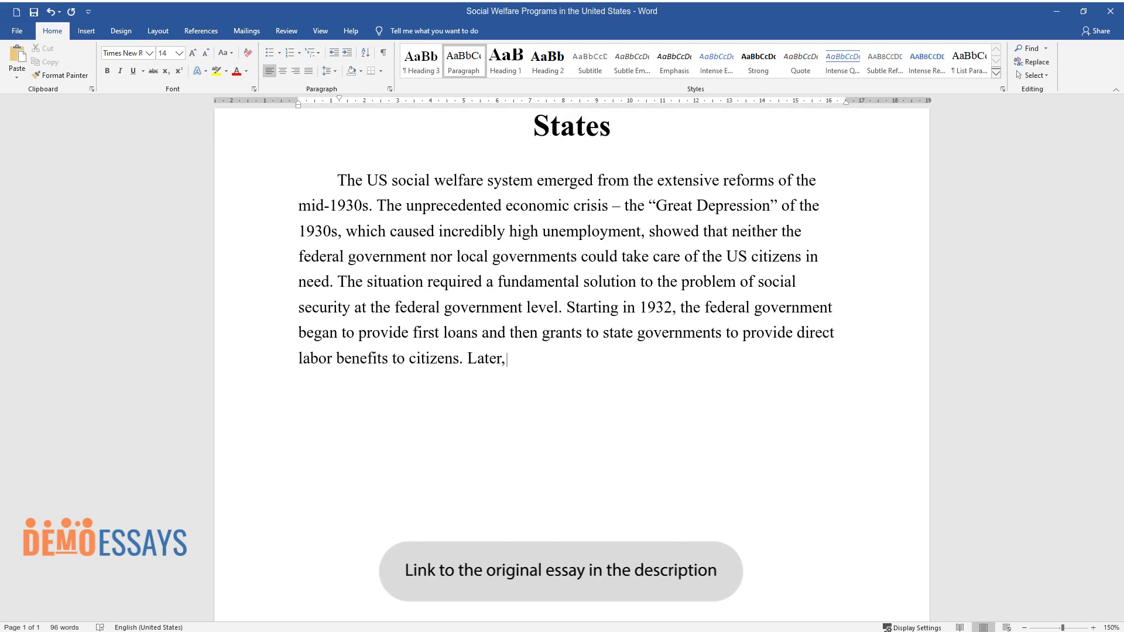
type(" in 1935, US President Franklin")
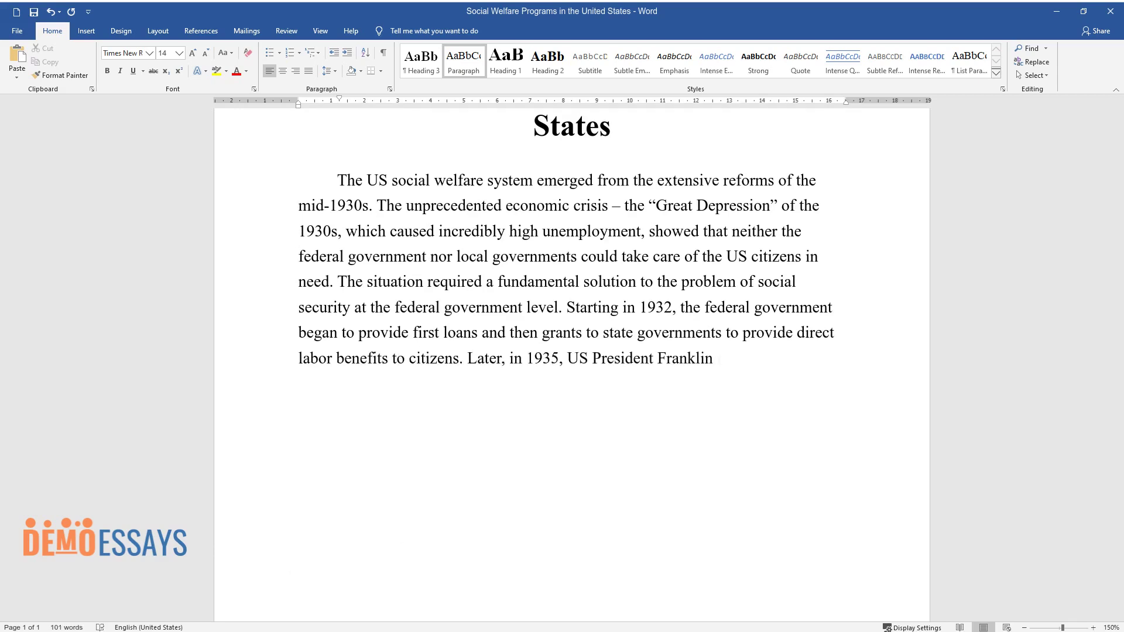
type(" Delano Roosevelt proposed social ")
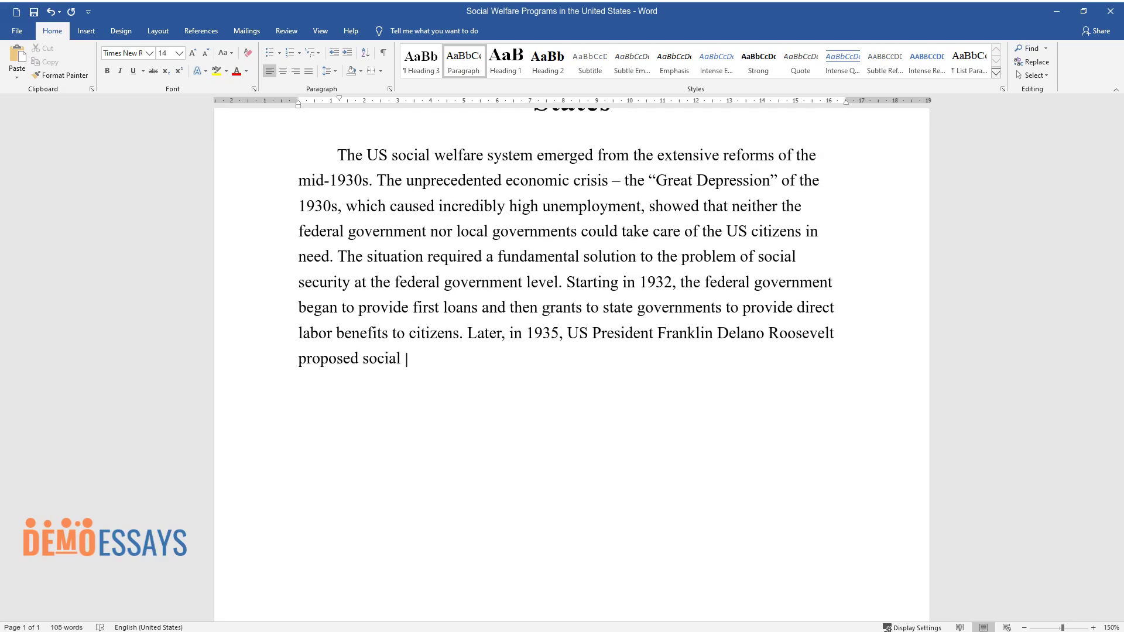
type("security legislation to the US Congress. The Social Security Act ")
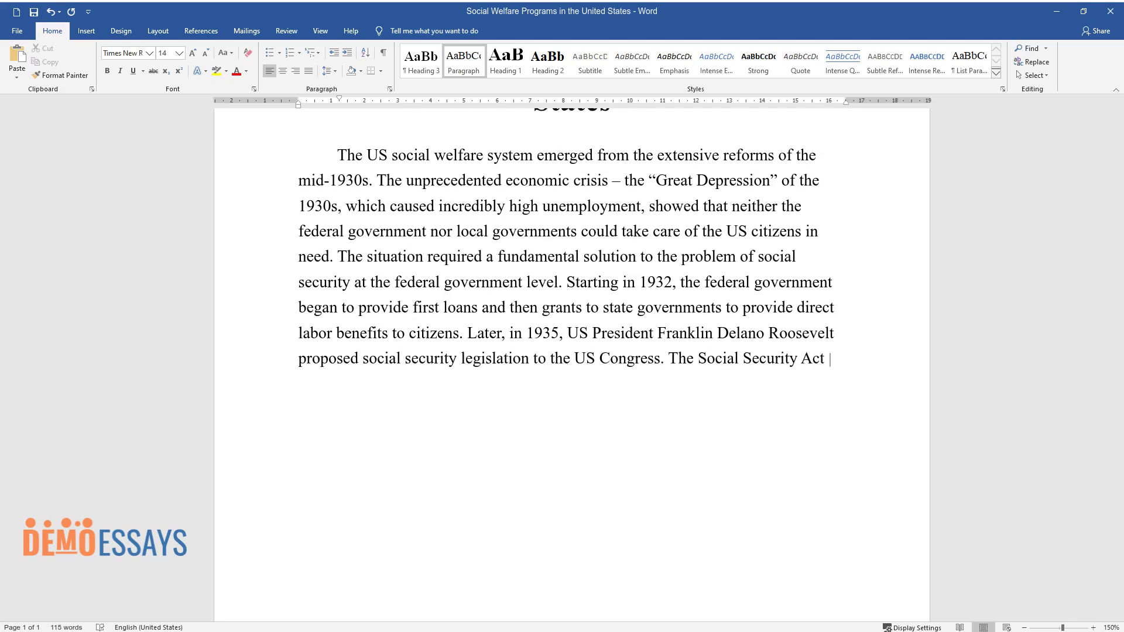
type("was officially established soon and took effect in August 1935. T")
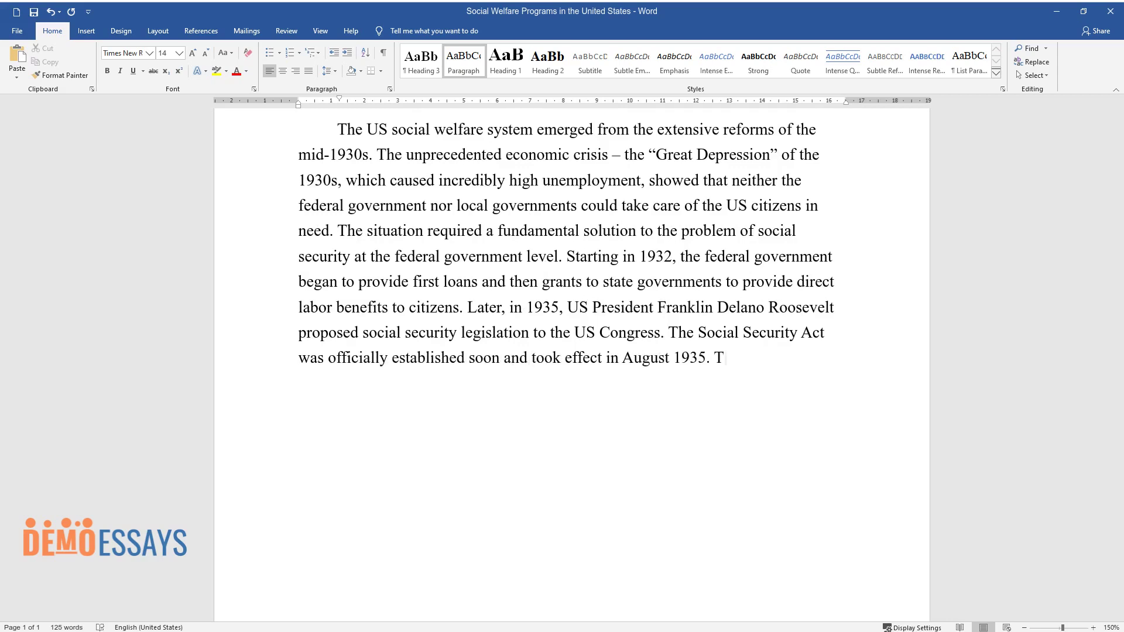
type("concluded the creation of")
type(" two nationwide programs for the welfare of the elderly and the")
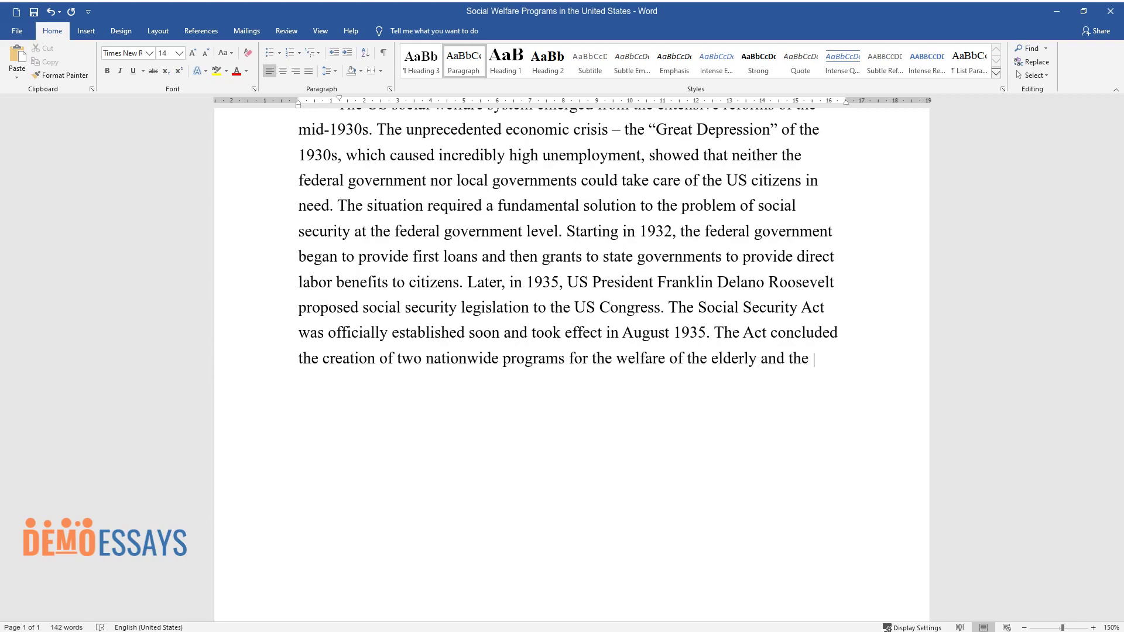
type("unemployed. The first program laid the foundation for a federal ")
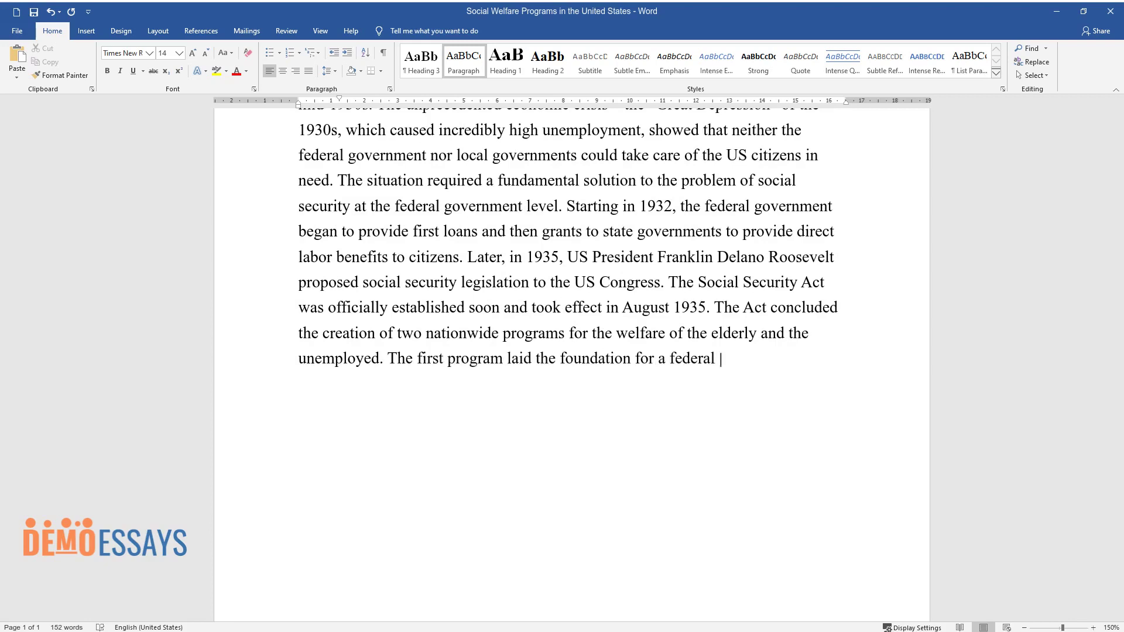
type("system for providing benefits to the elderly and retirees in the industrial and c")
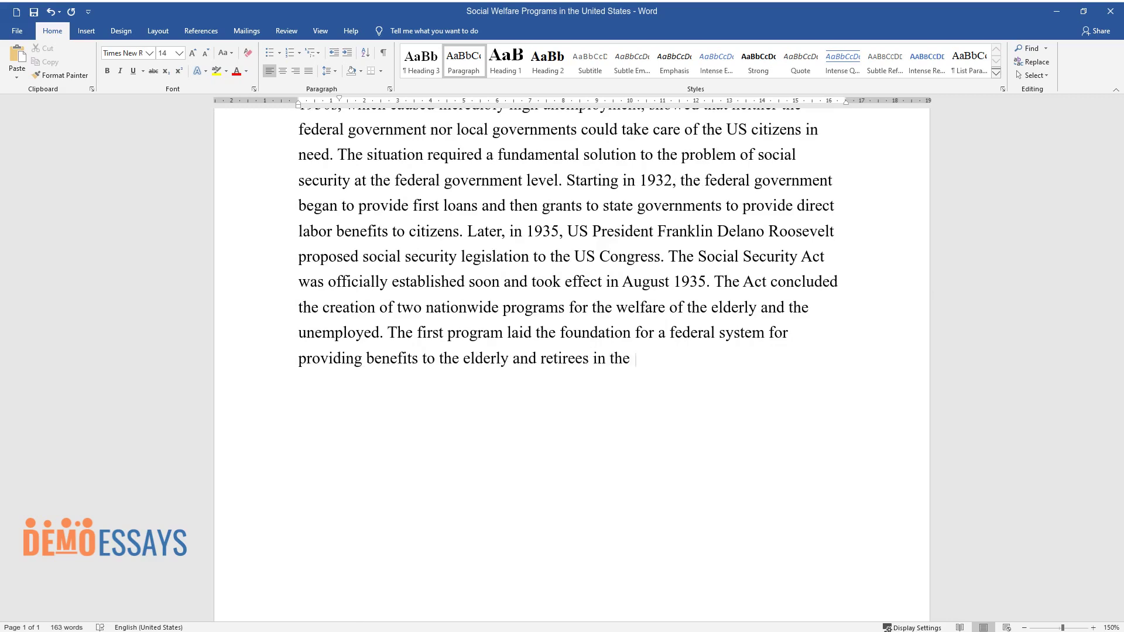
type("ommercial sectors. The se")
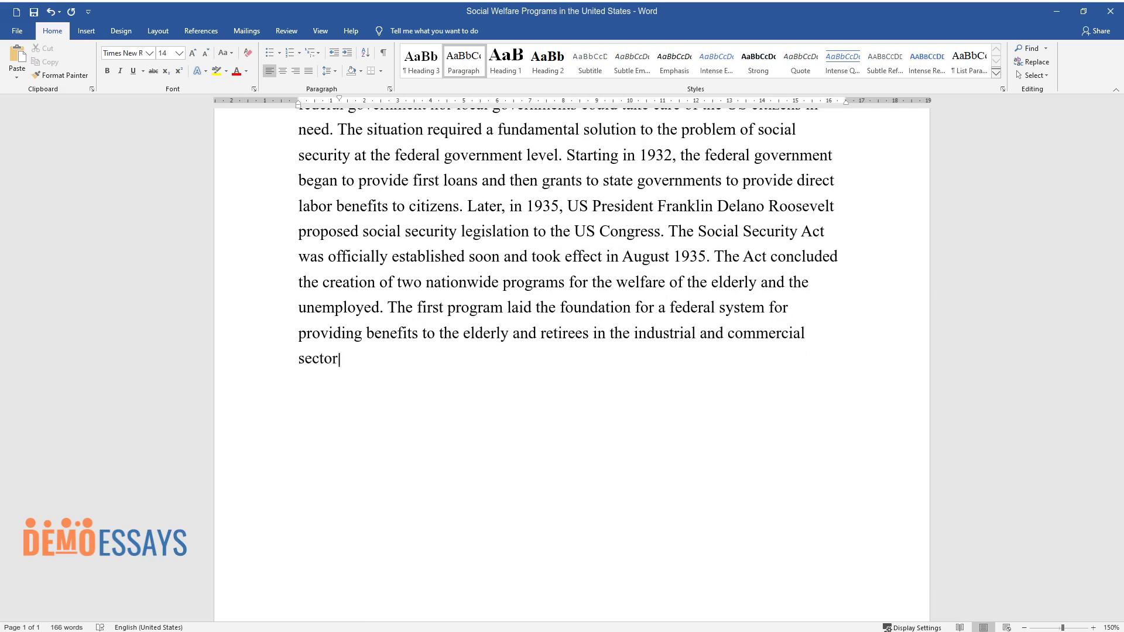
type("cond program provided f")
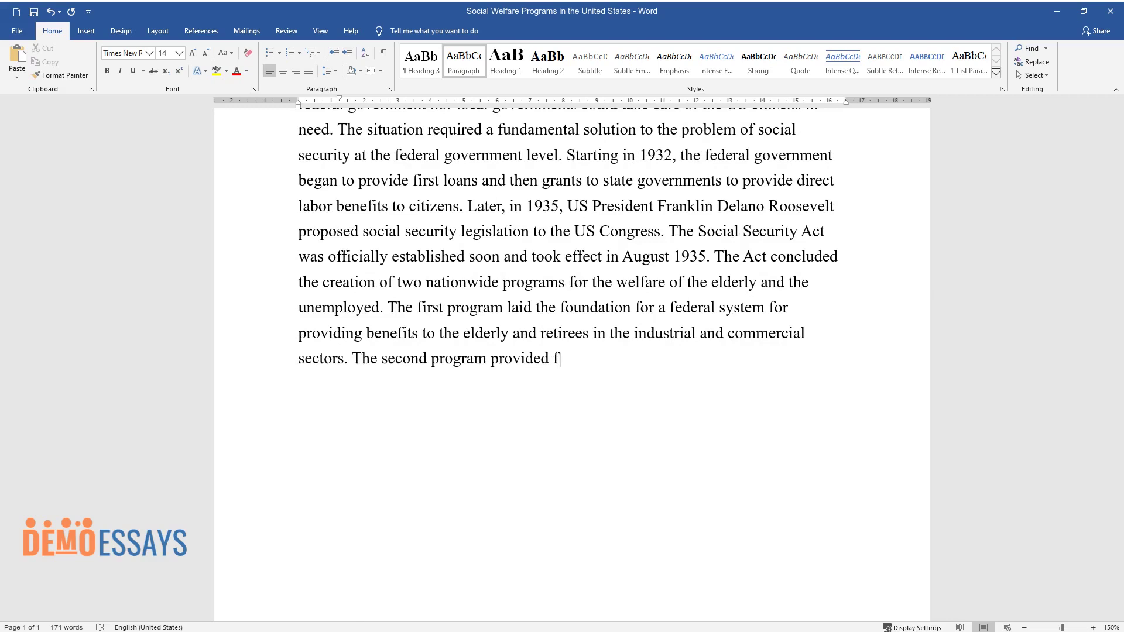
type("or the creation of a social insurance system for the unemployed.")
- Write the paragraph beginning 'In the next years, the social security system' through 'income and means rate.'
key("Return")
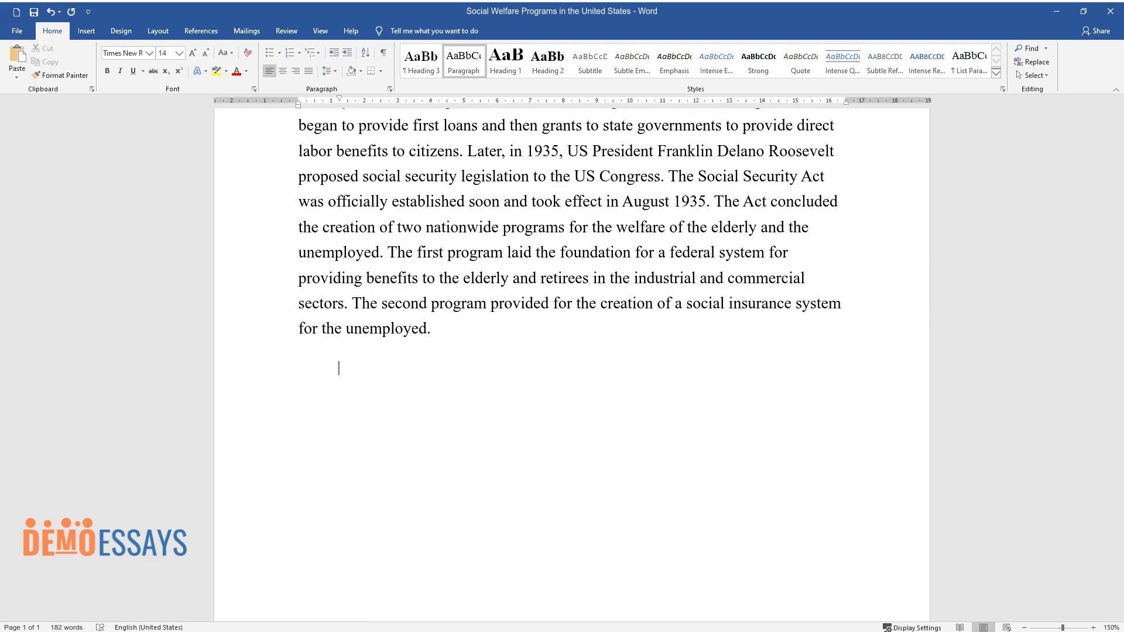
type("In the nex")
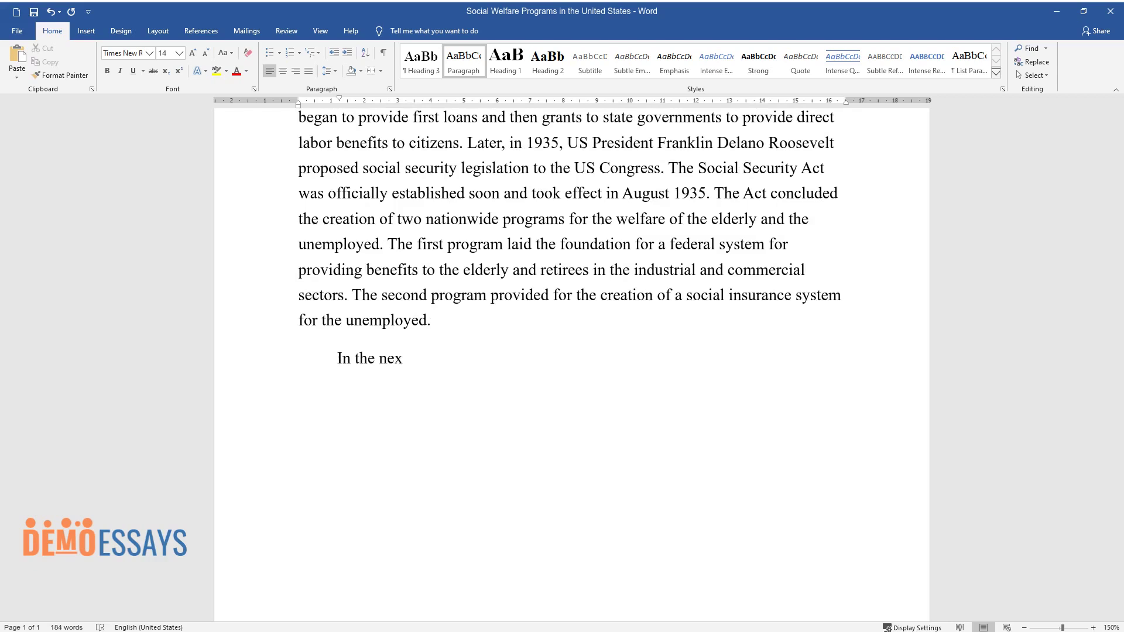
type("t years, the social security syst")
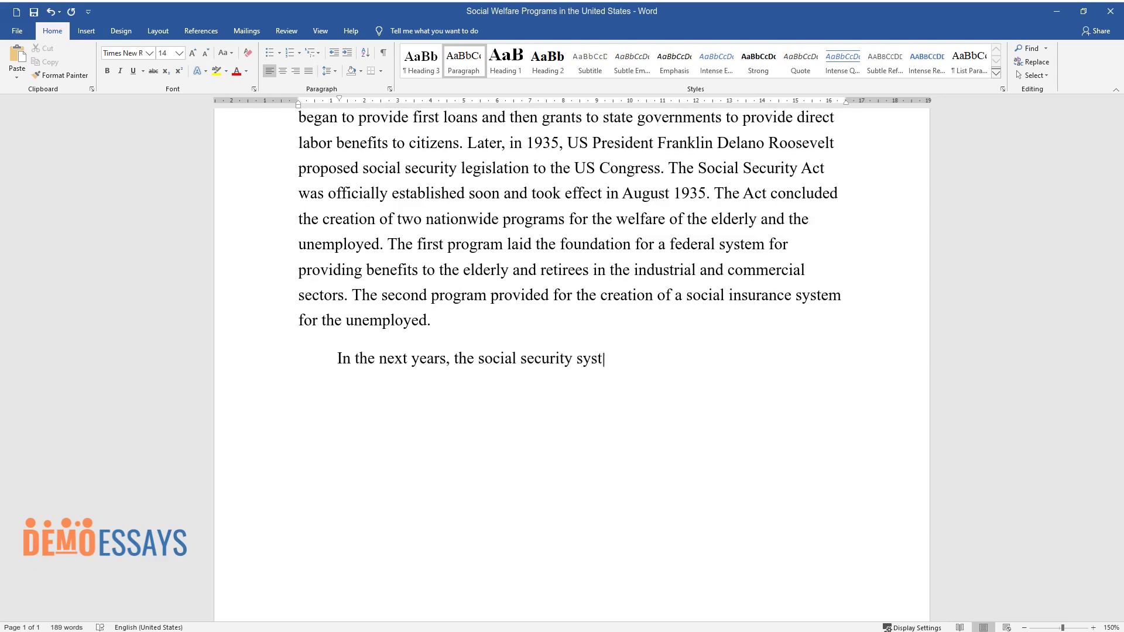
type("em in the United States became so ")
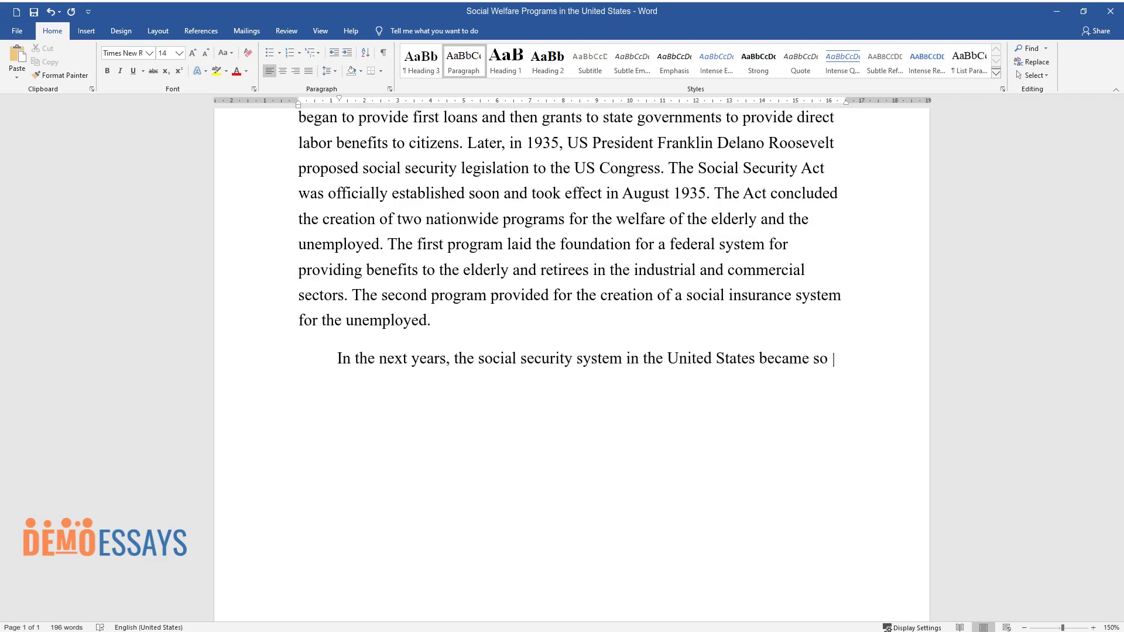
type("broad that in the early and mid-196")
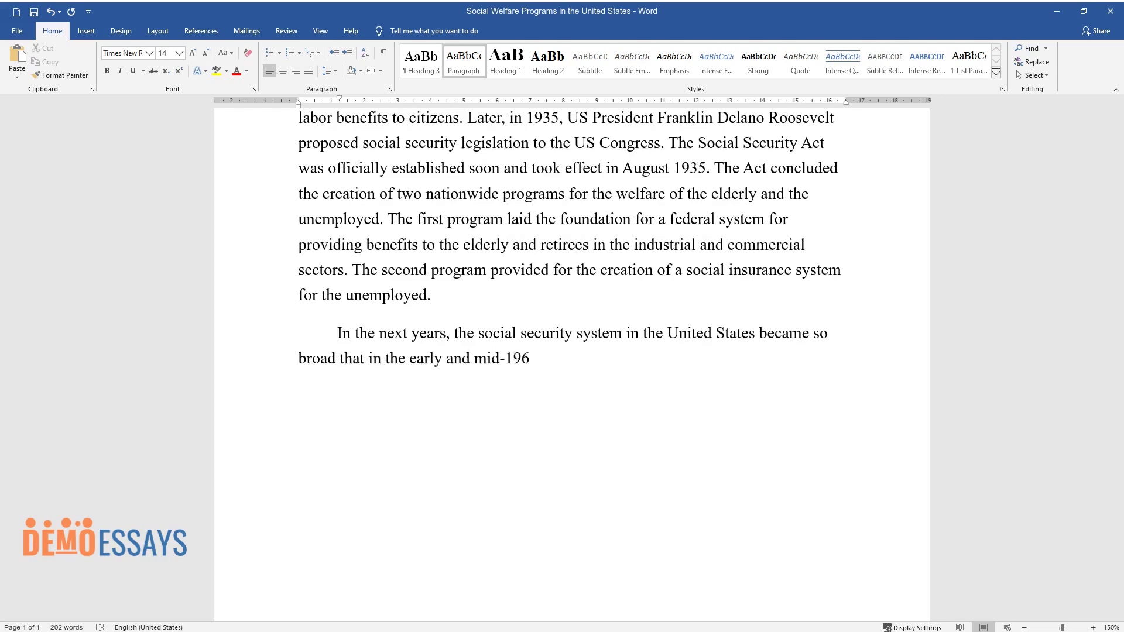
type("0s, almost half of all federal spending went into social n")
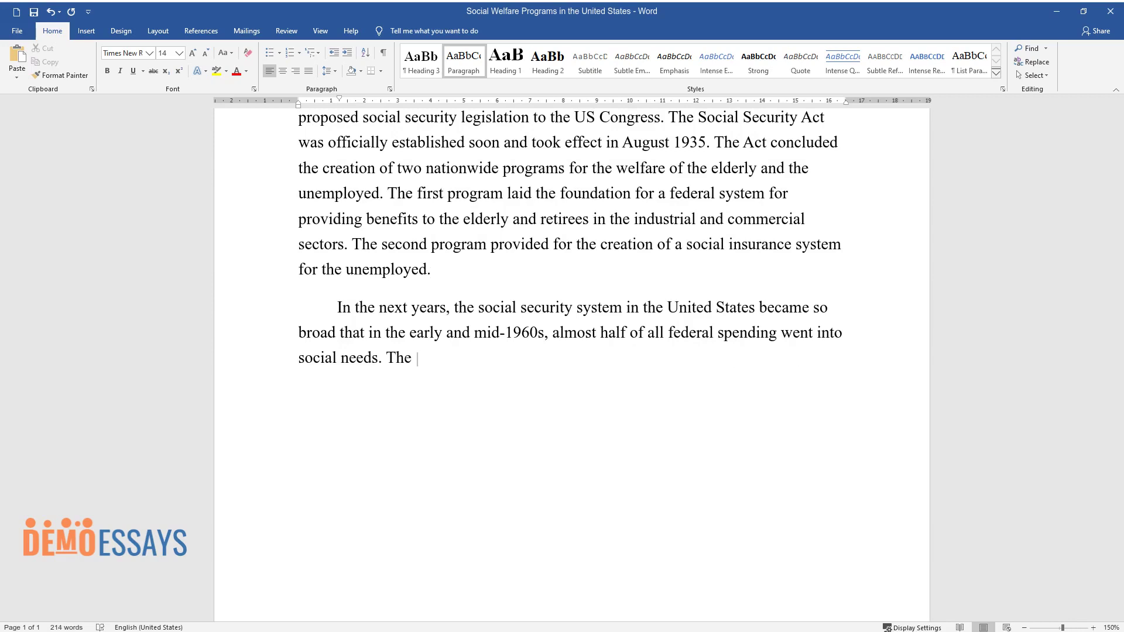
type("eeds. The decrease in class tension has bec")
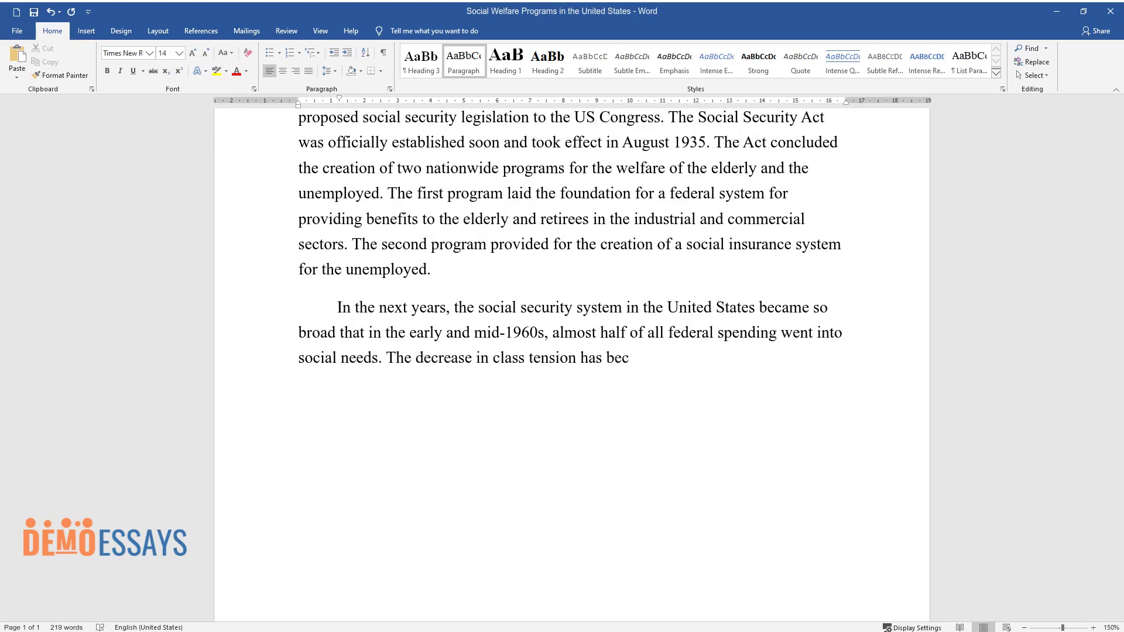
type("ome possible in many regards due to the development of social assist")
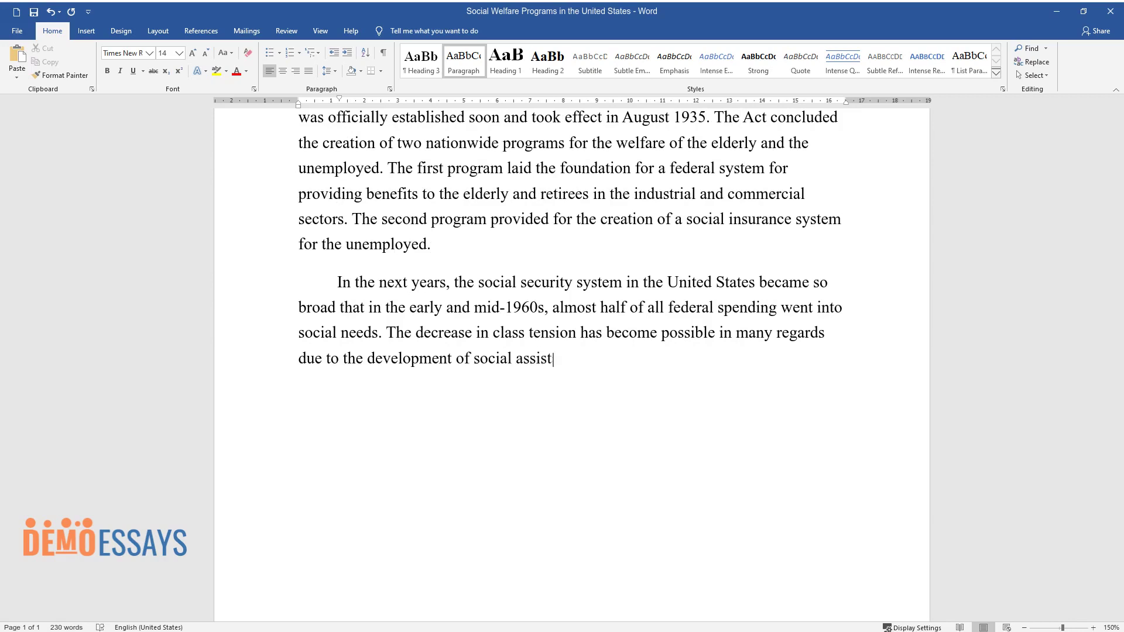
type("ance and social insurance. Along w")
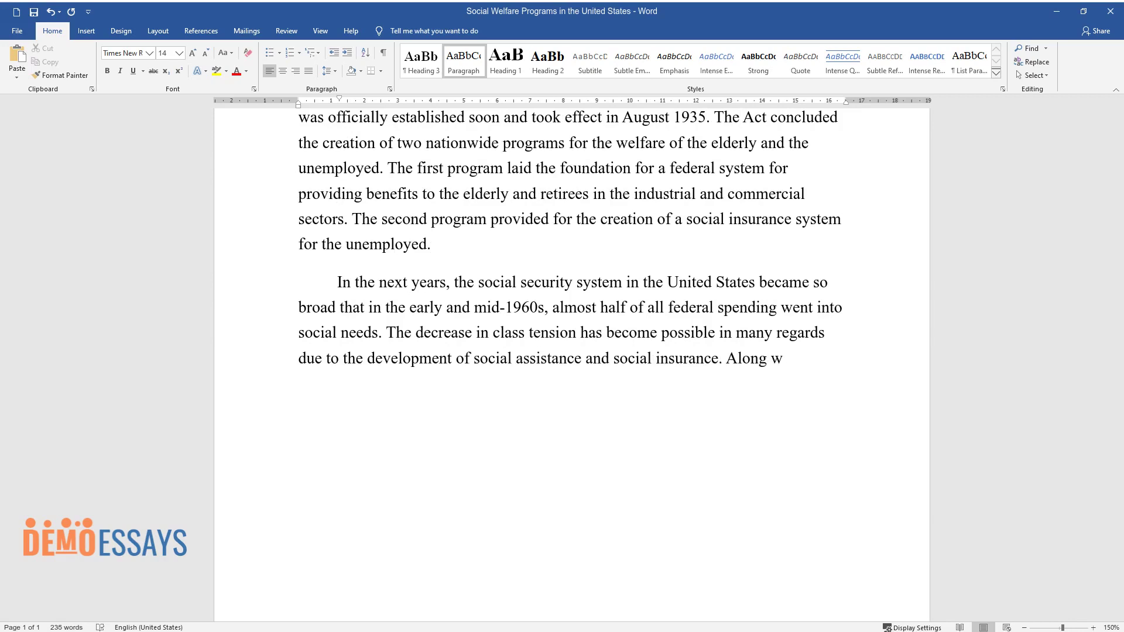
type("ith general trends in socio-econom")
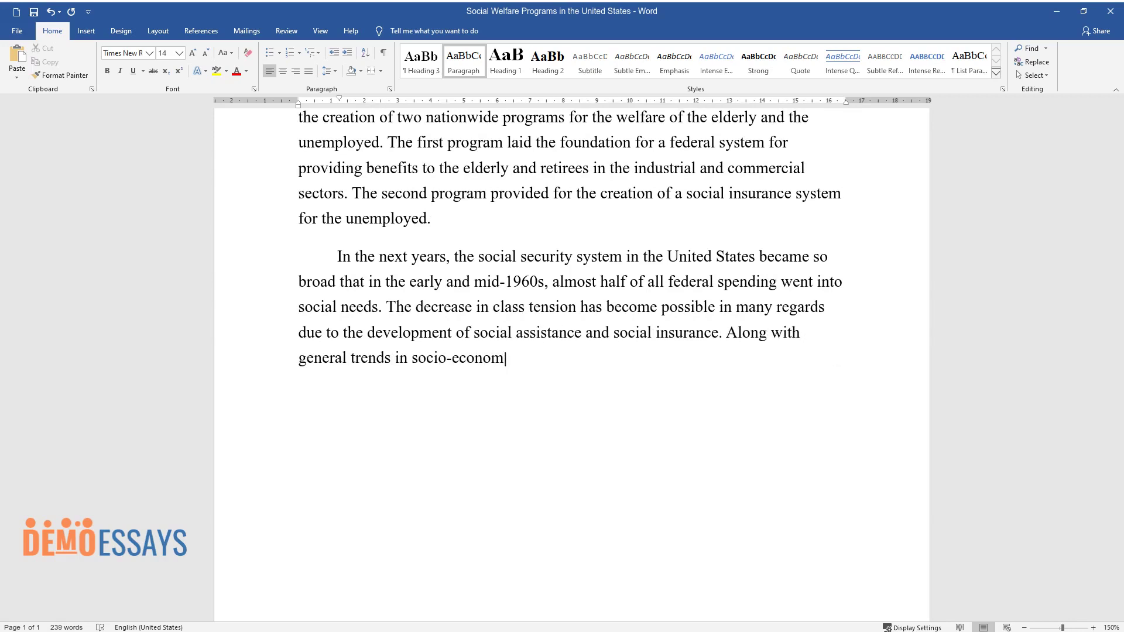
type("ic development, this welfare conc")
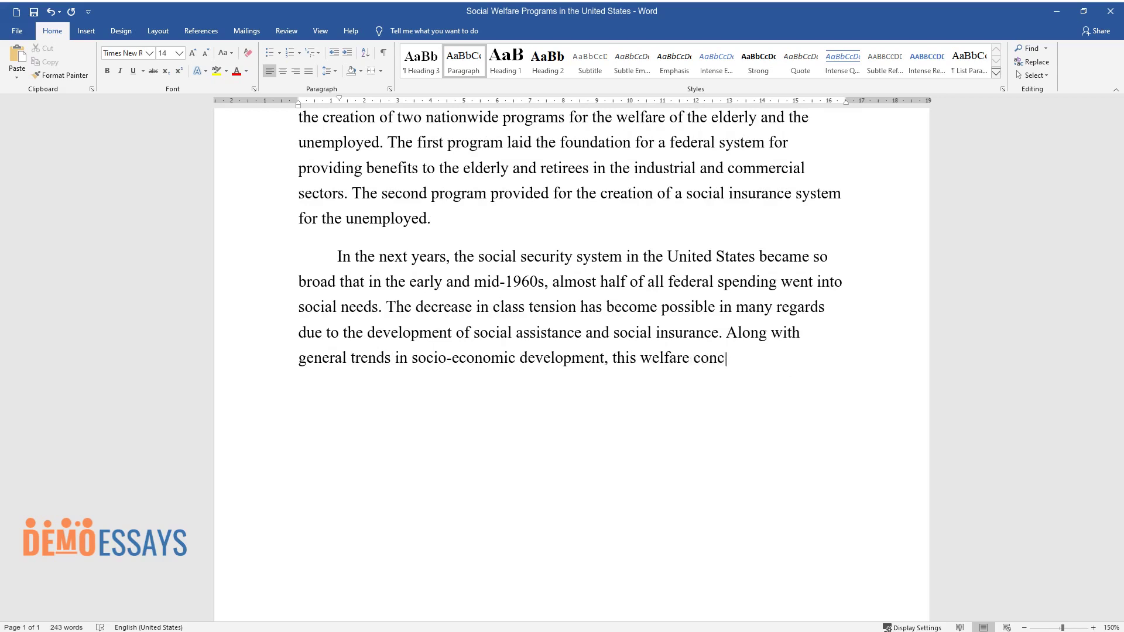
type("ept contributed to the outbalancing of the contrast")
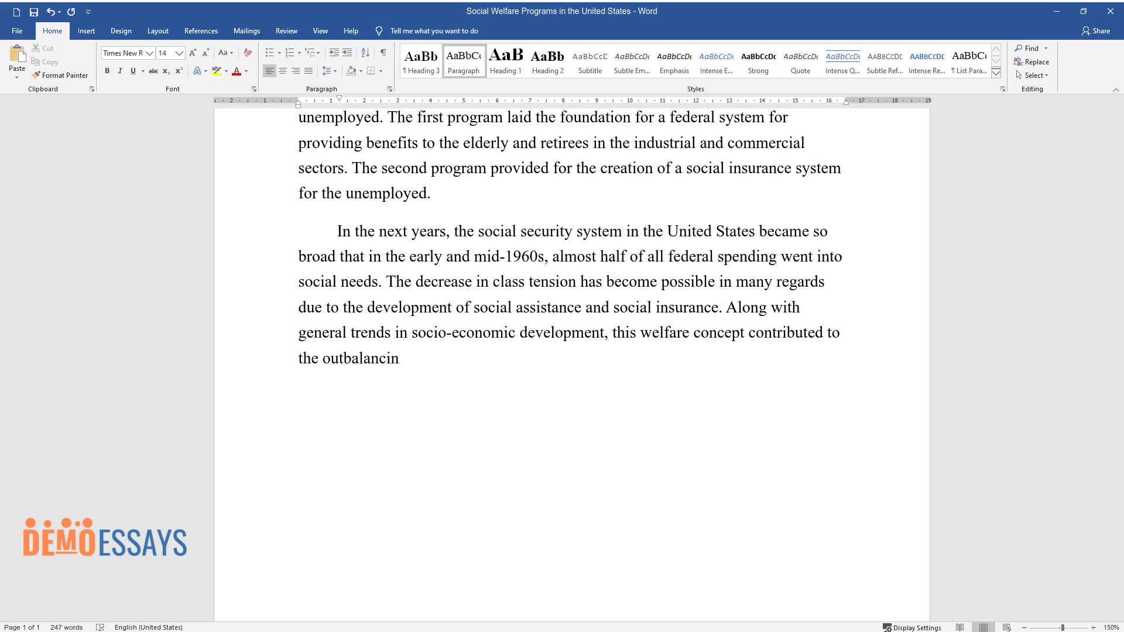
type("s of social strat")
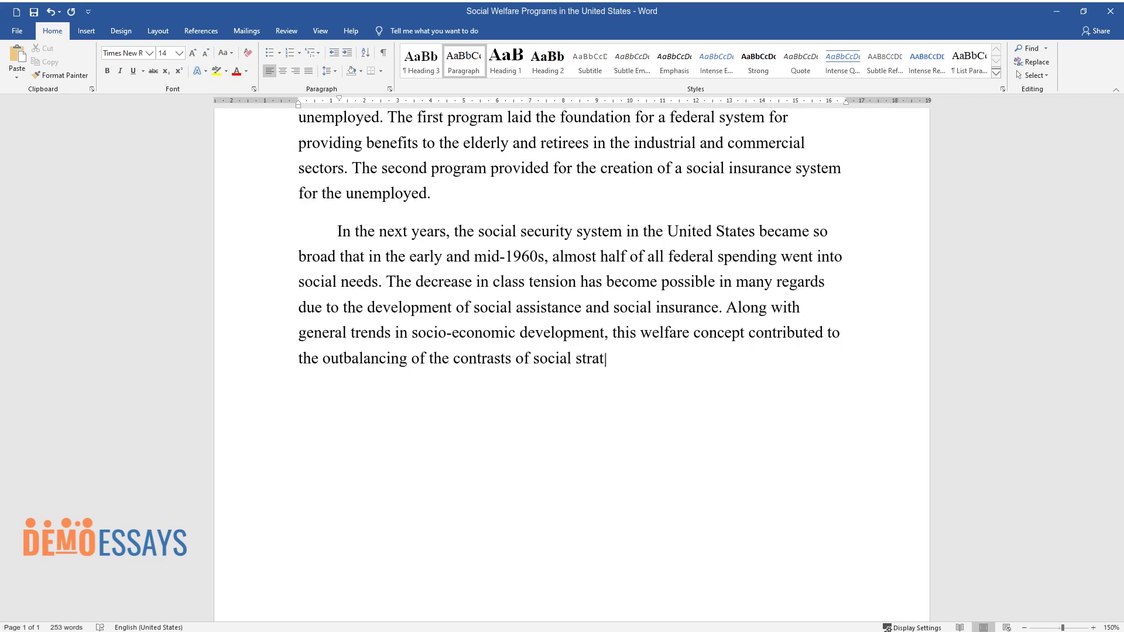
type("ification. In the case of social i")
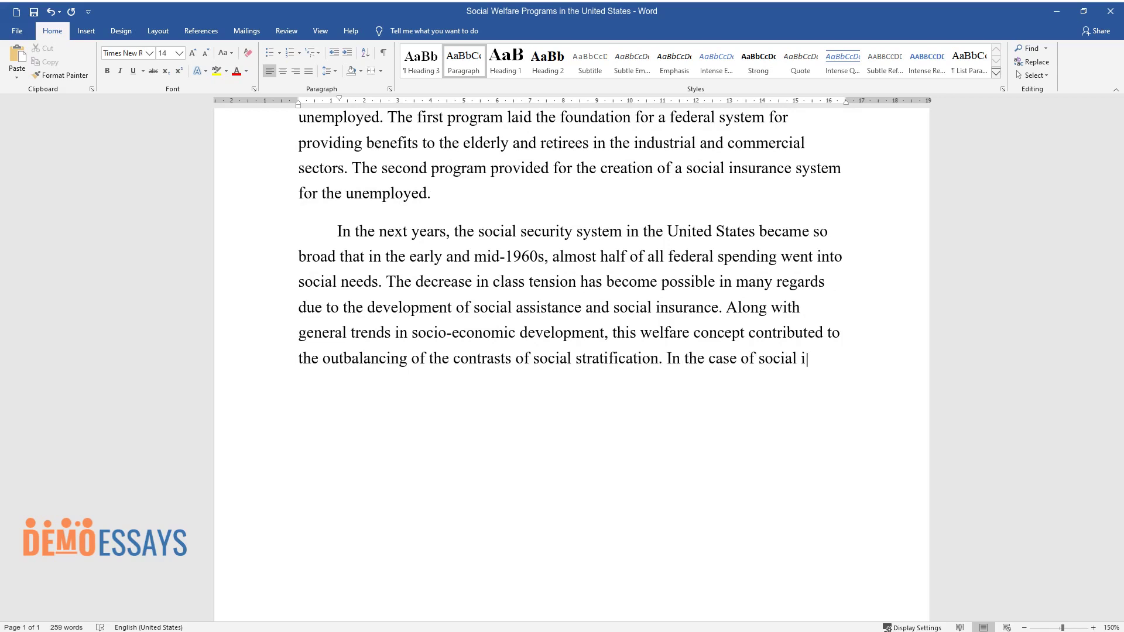
type("nsurance, a fragmented system of p")
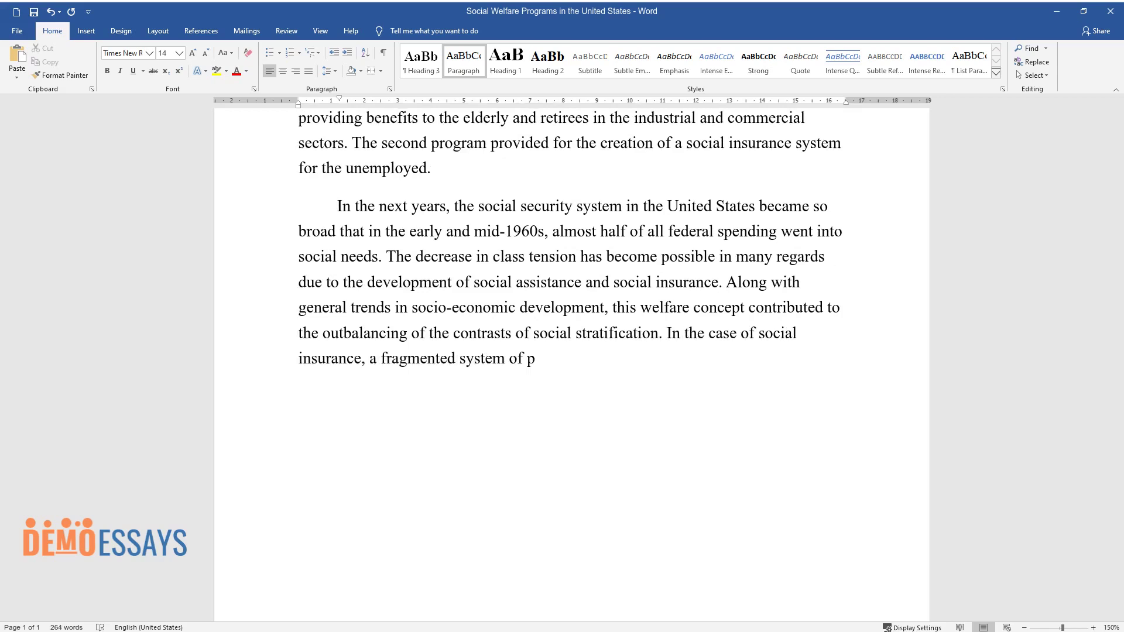
type("ublic, private, and nonprofit sect")
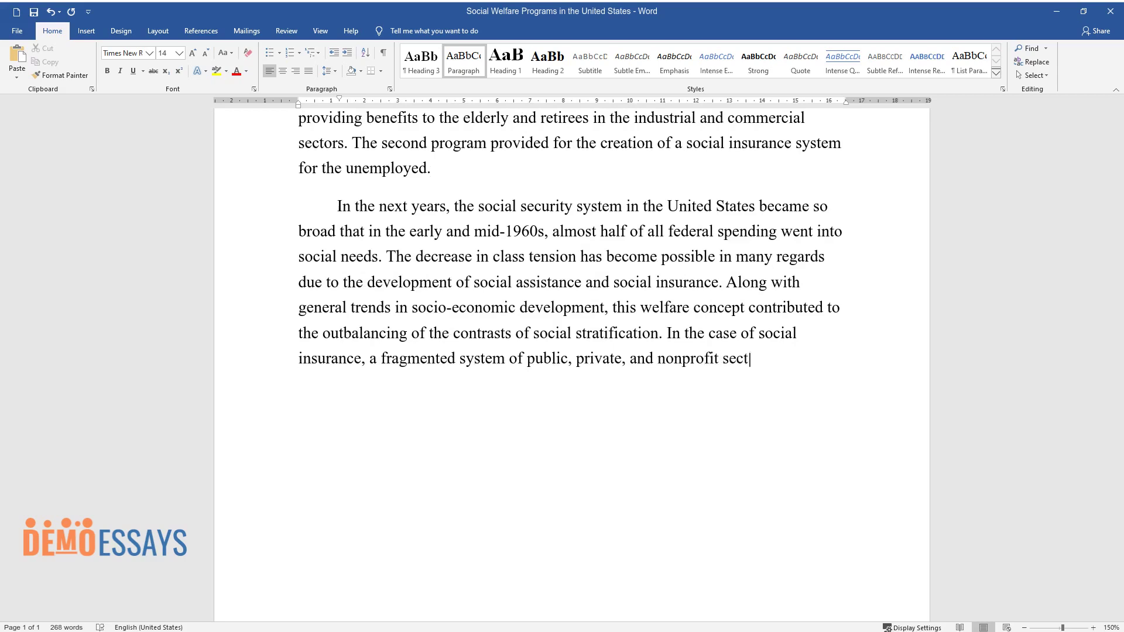
type("ors operate at the expense of insurance companies that mediate betwe")
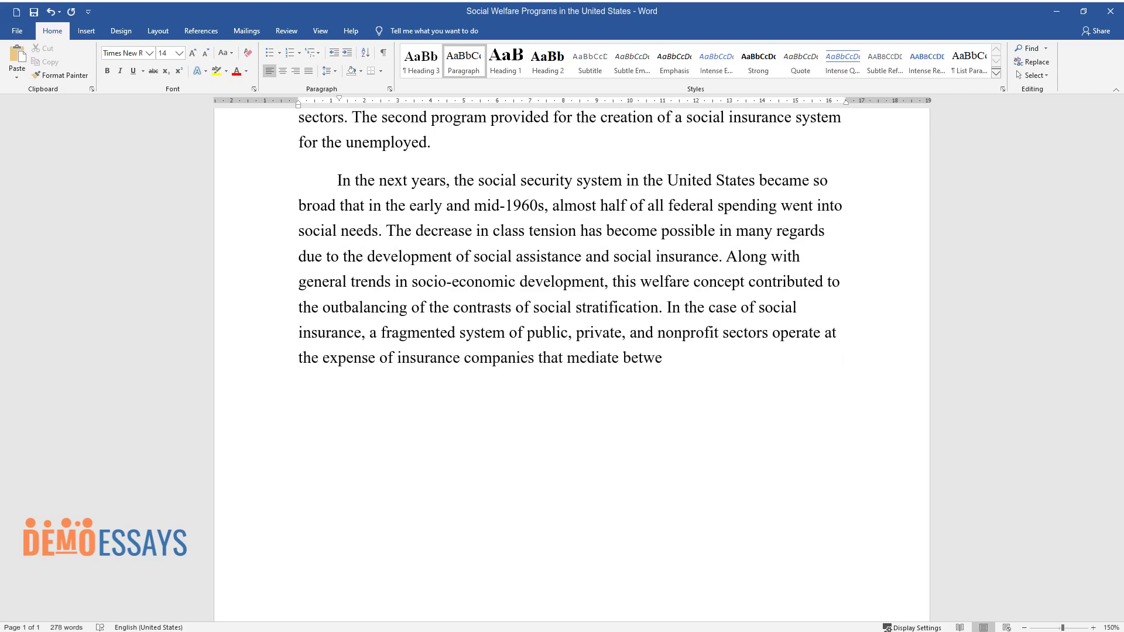
type("en patients and healthcare providers, moni")
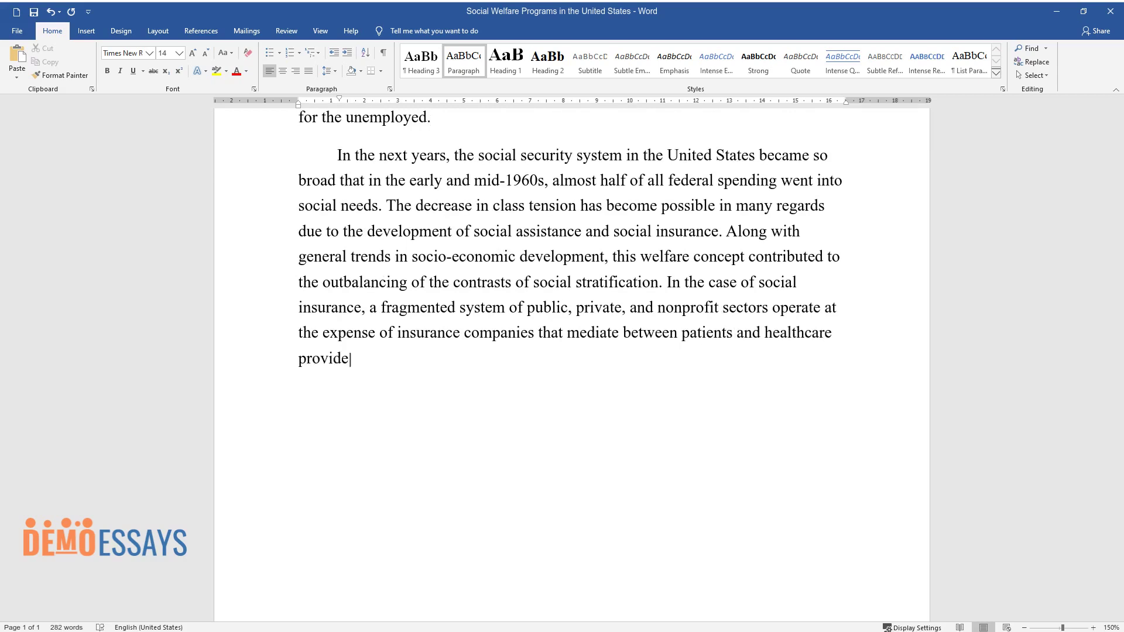
type("tor the appropriateness of")
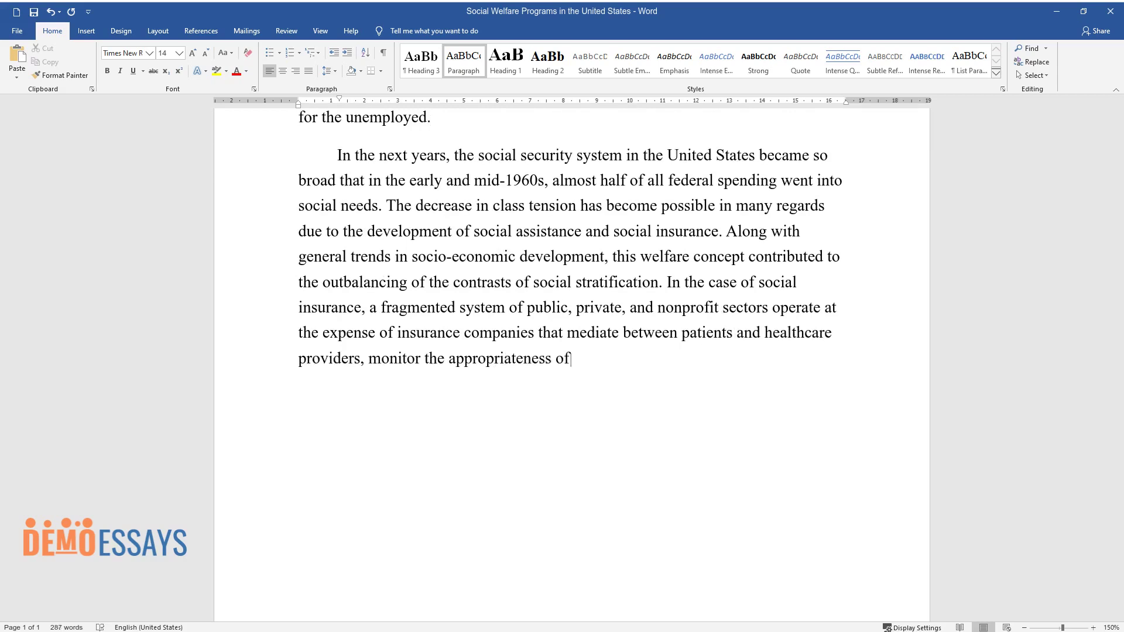
type(" prescriptions, and pay for treatm")
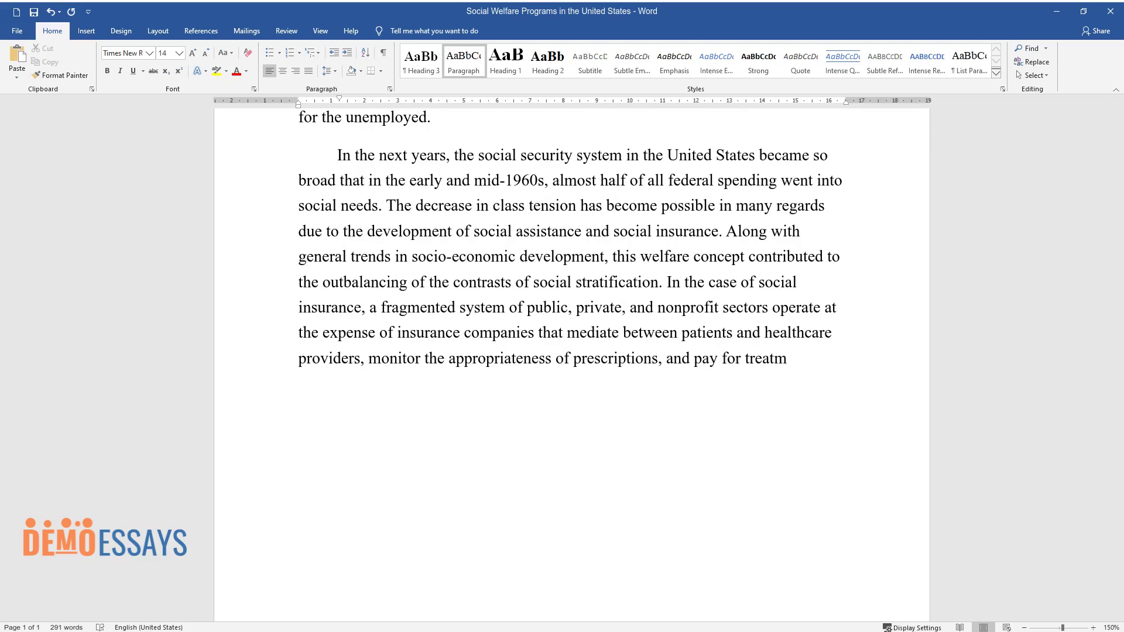
type("ent. Moreover, t")
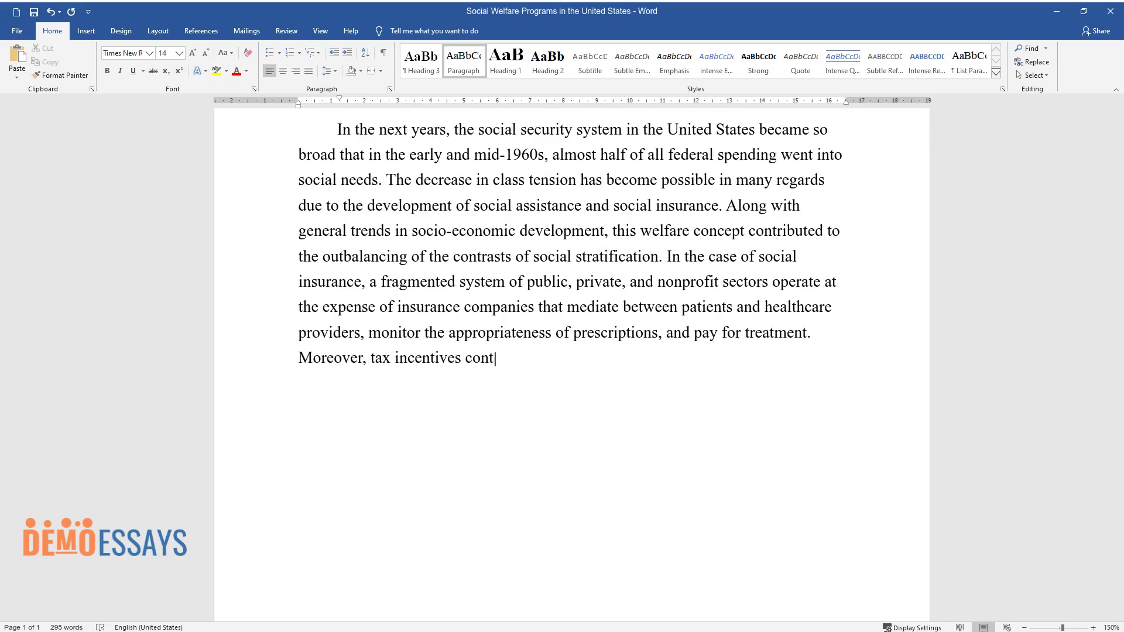
type("to the active involvement ")
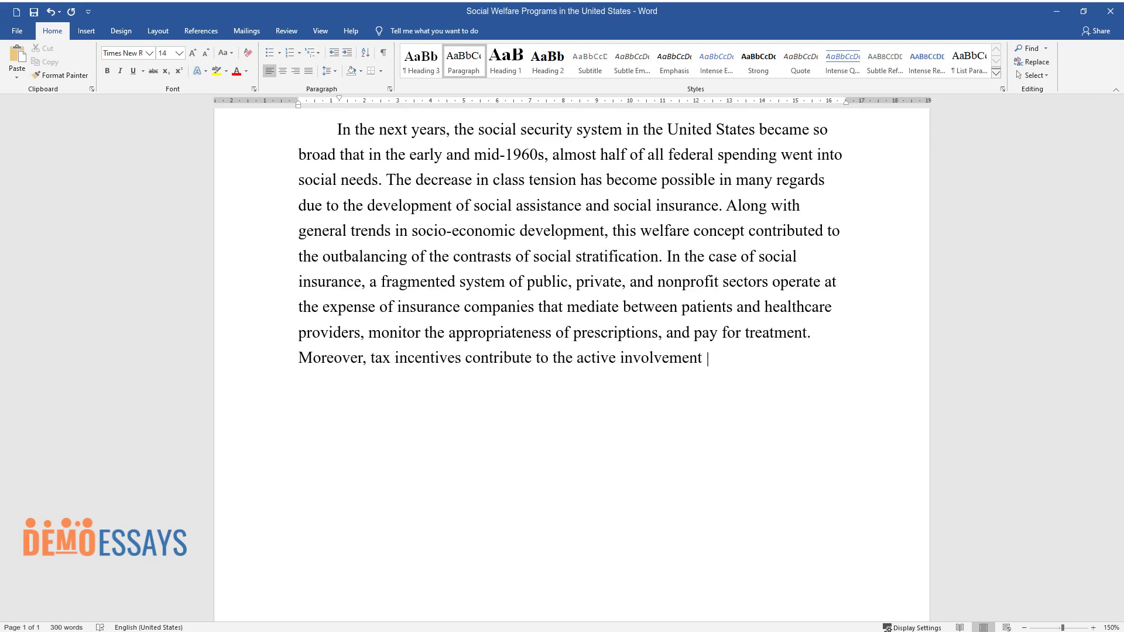
type("of businesses in the implementation of social insurance. Social insurance protects from different econ")
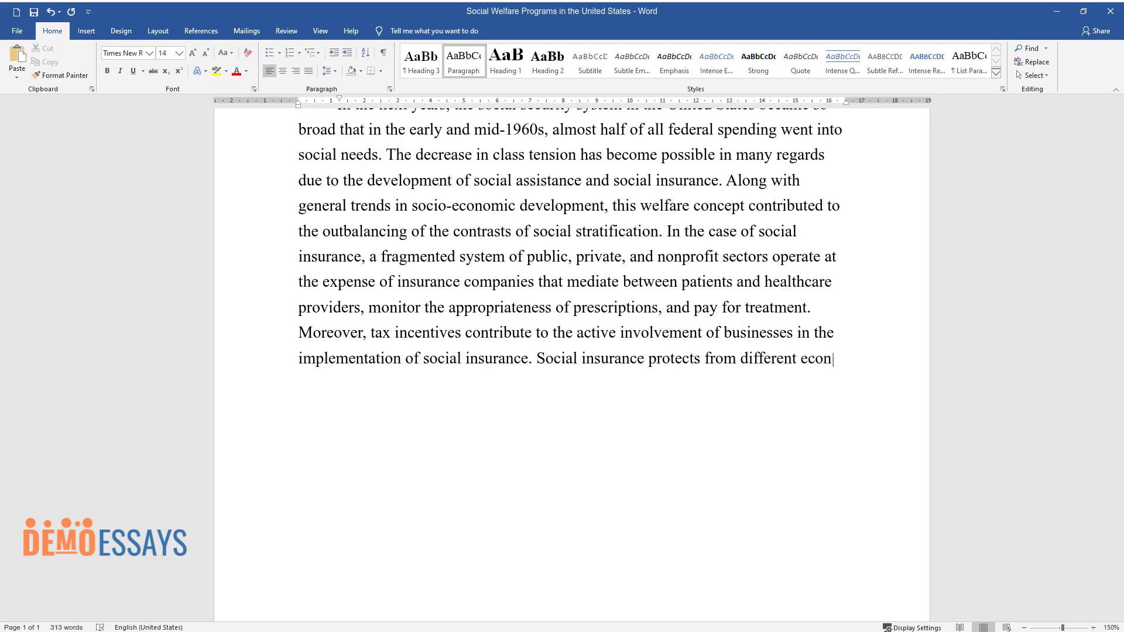
type("omic risks the individuals might e")
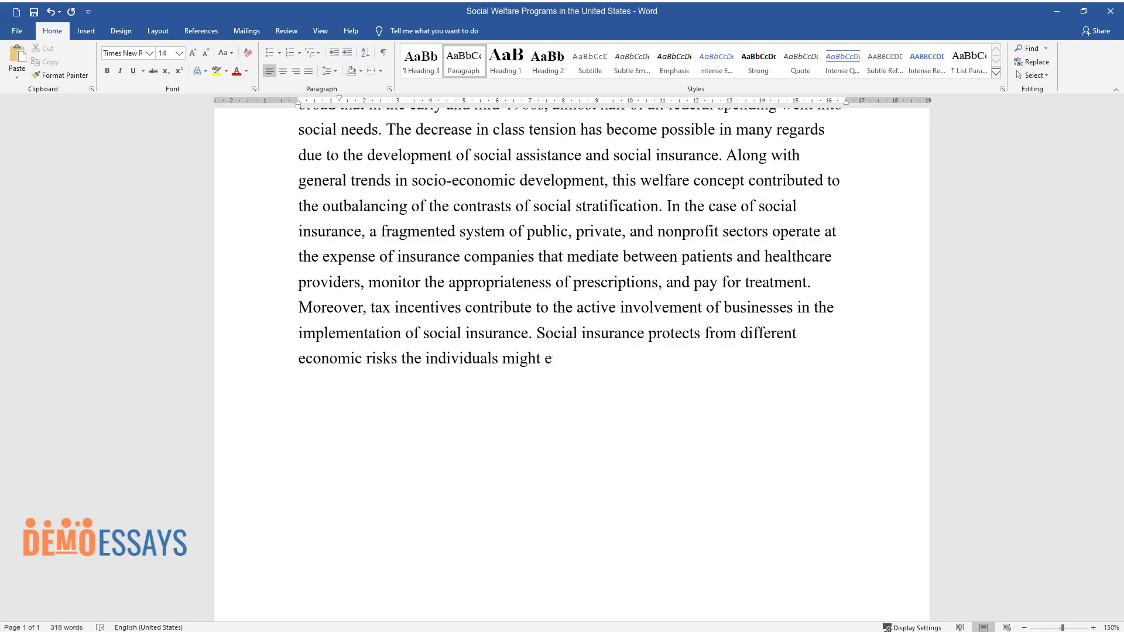
type("ncounter and ensures that resource")
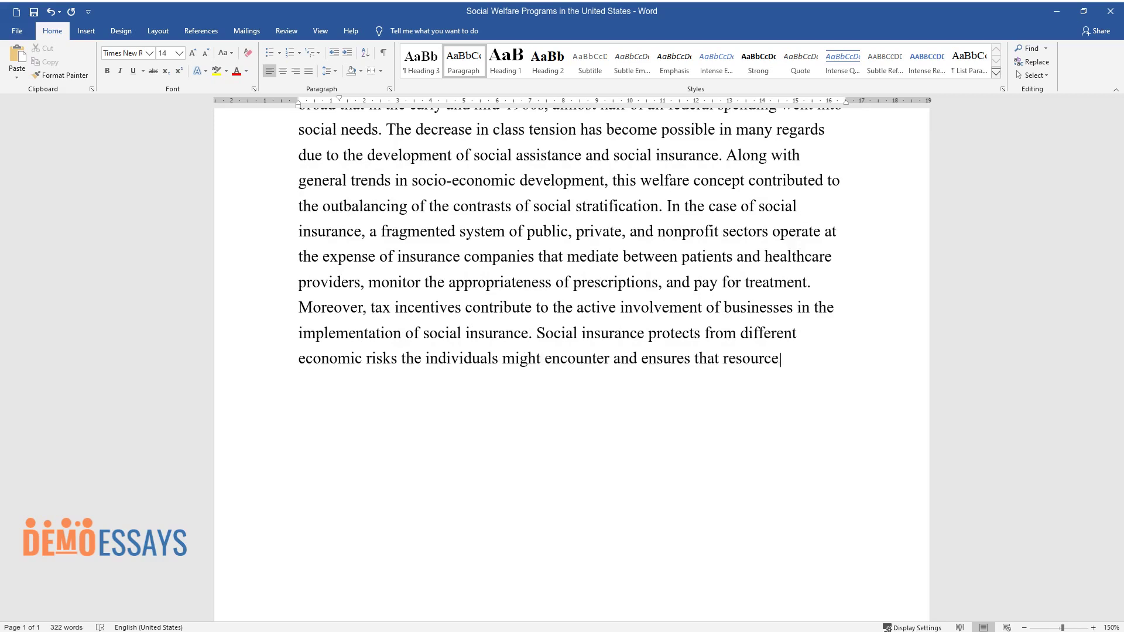
type("s and benefits are distributed equally to the social groups")
type(" in criteria of age or employment ")
type("status. At the same time, public assistan")
type("ce is funded primarily by the federal gover")
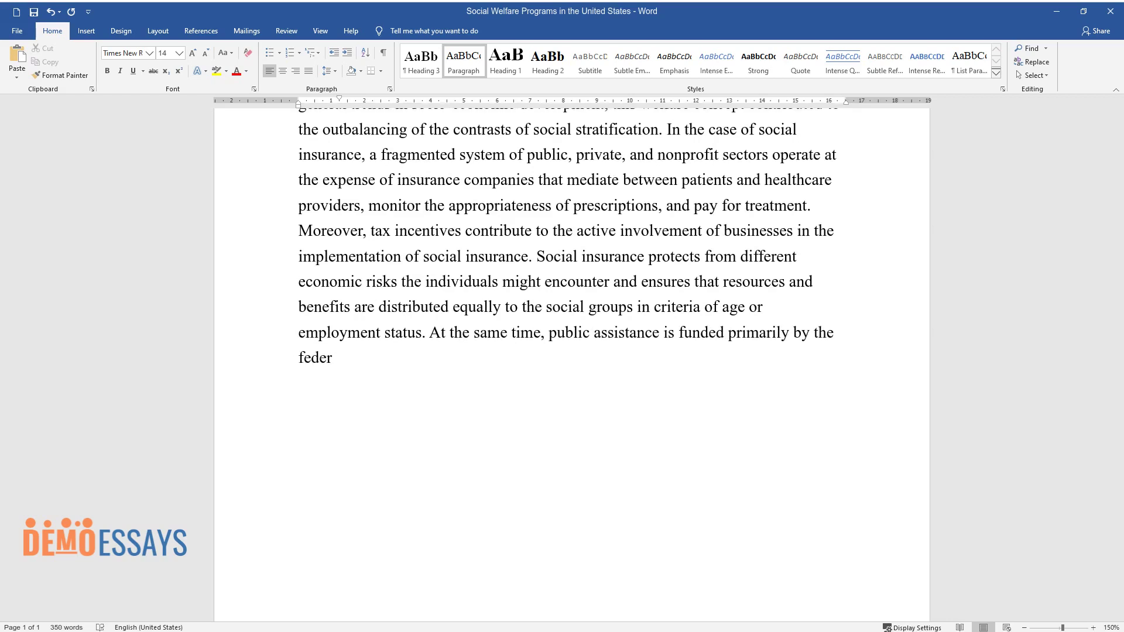
type("nment, with the local gove")
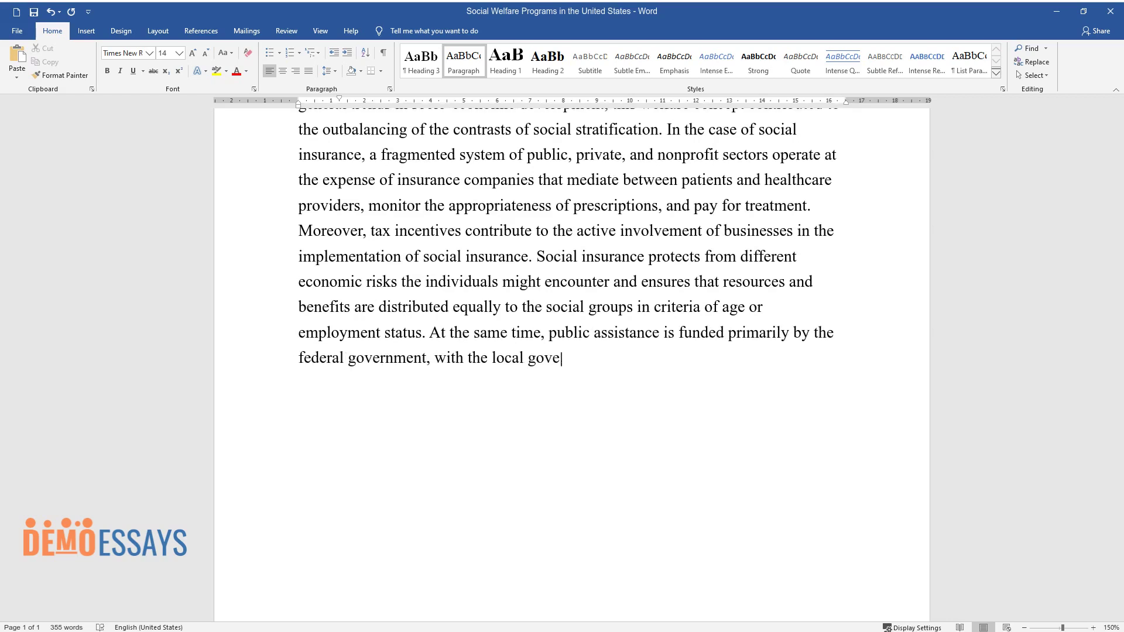
type("rnments directing the funds. The eligibility for the public assistance progr")
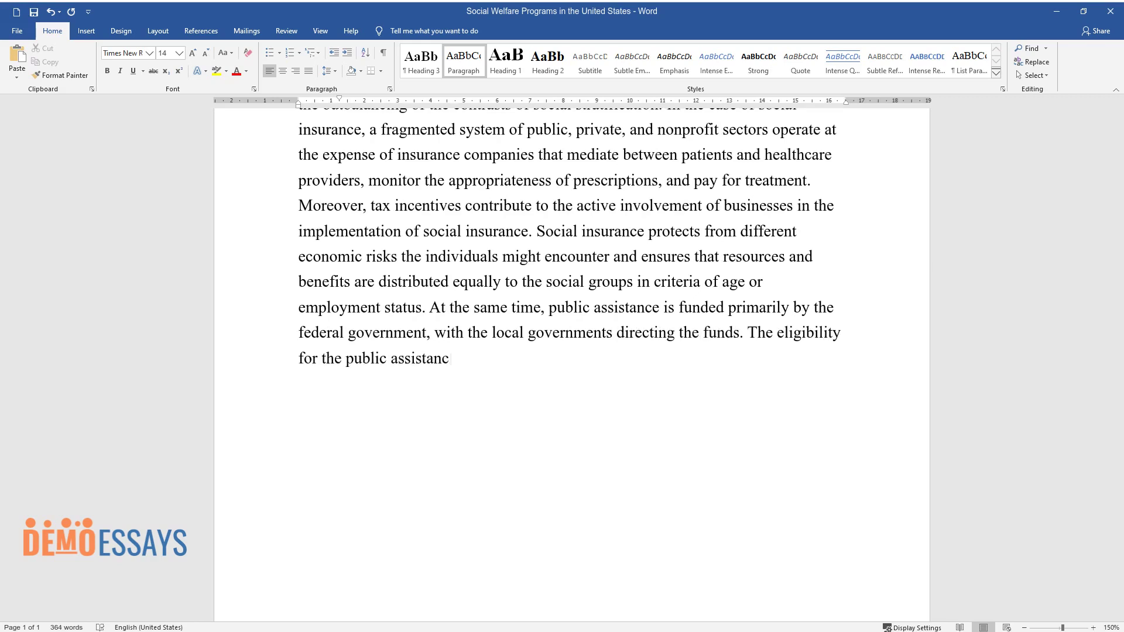
type("ams is mostly based on the income and means rate.")
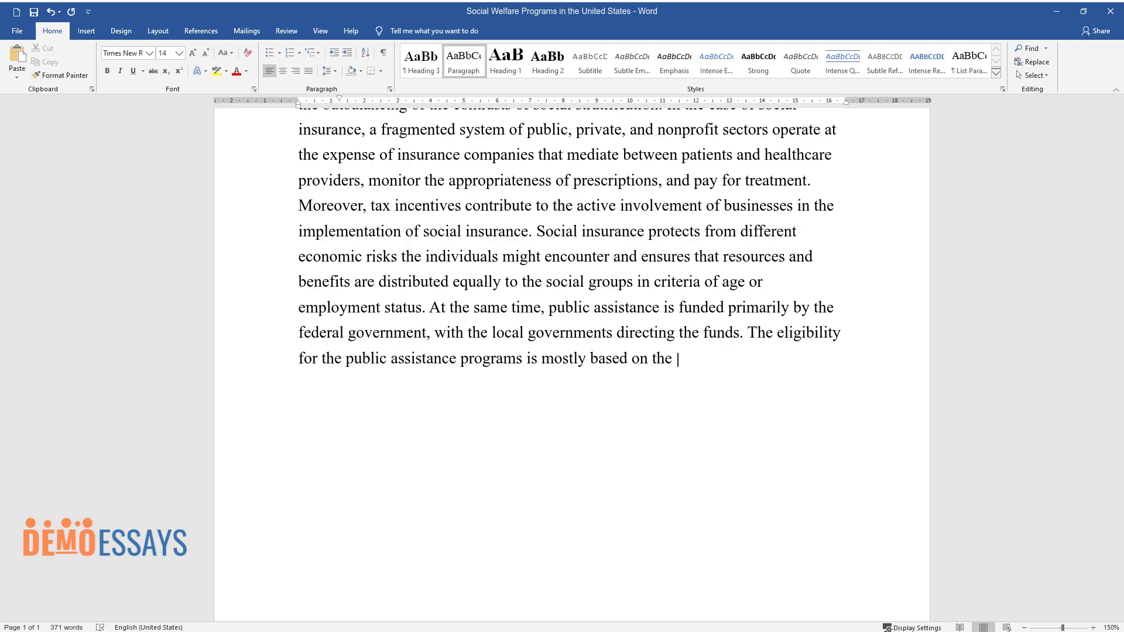
key("Return")
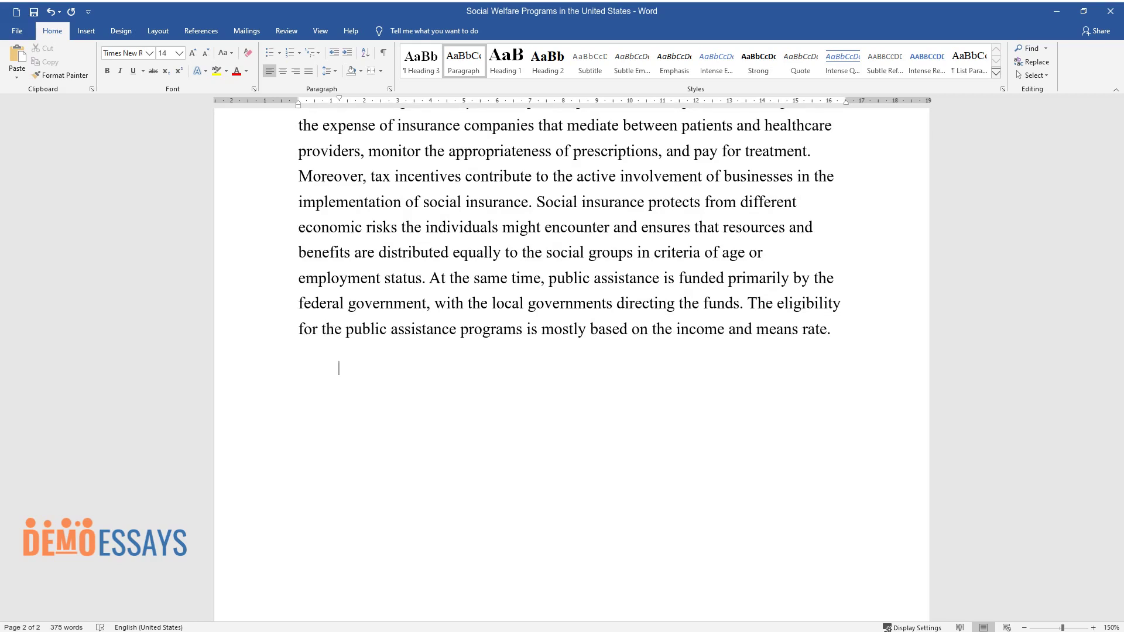
- Type the paragraph on payment differences between the two systems, including the Marmor et al. quotation
type("The main and most impor")
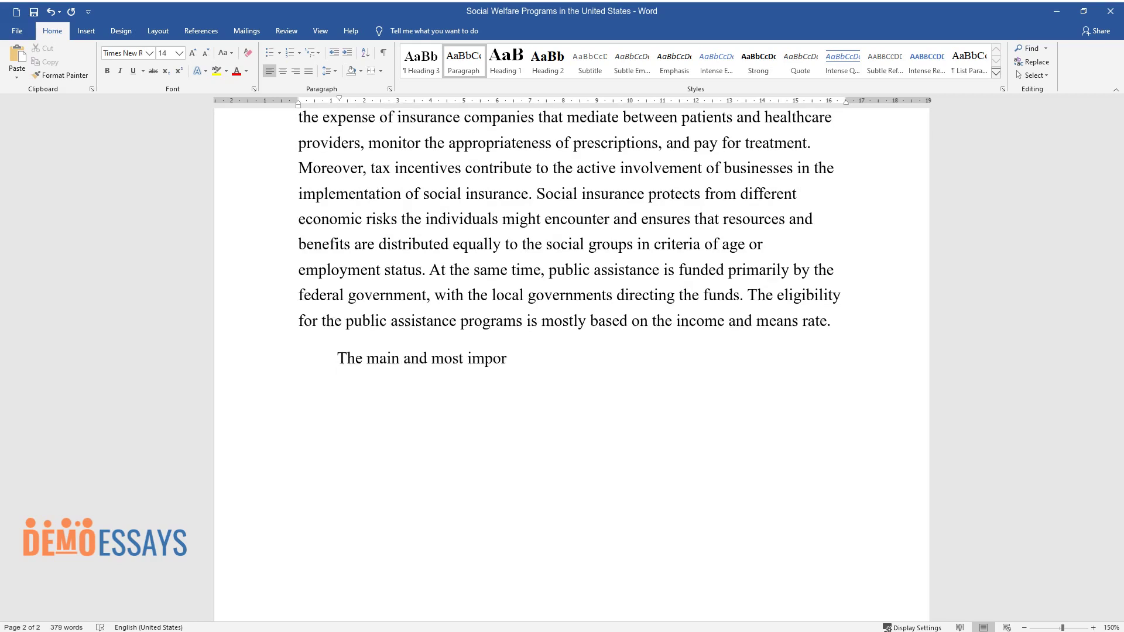
type("tant difference between these two w")
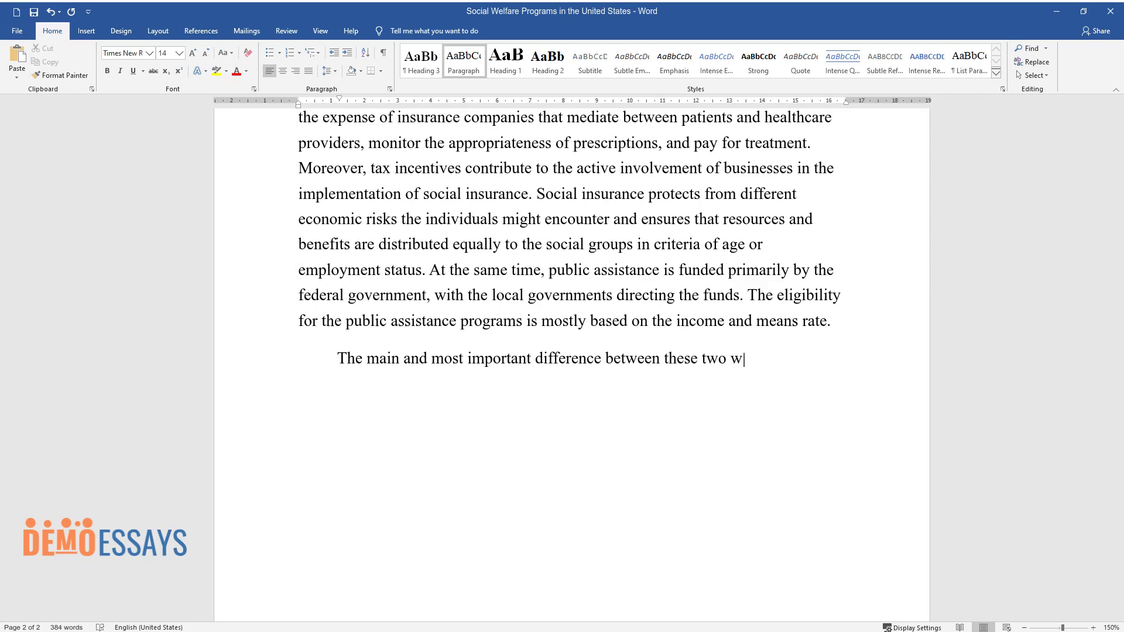
type("elfare systems is the payment requirements. M")
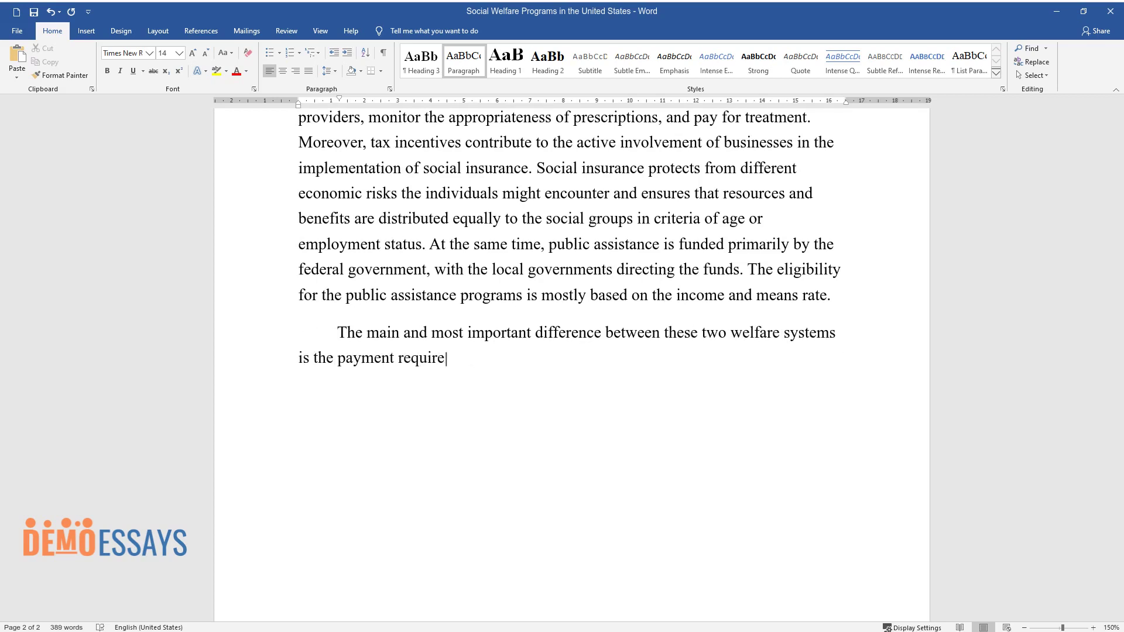
type("armor et al. state that “the")
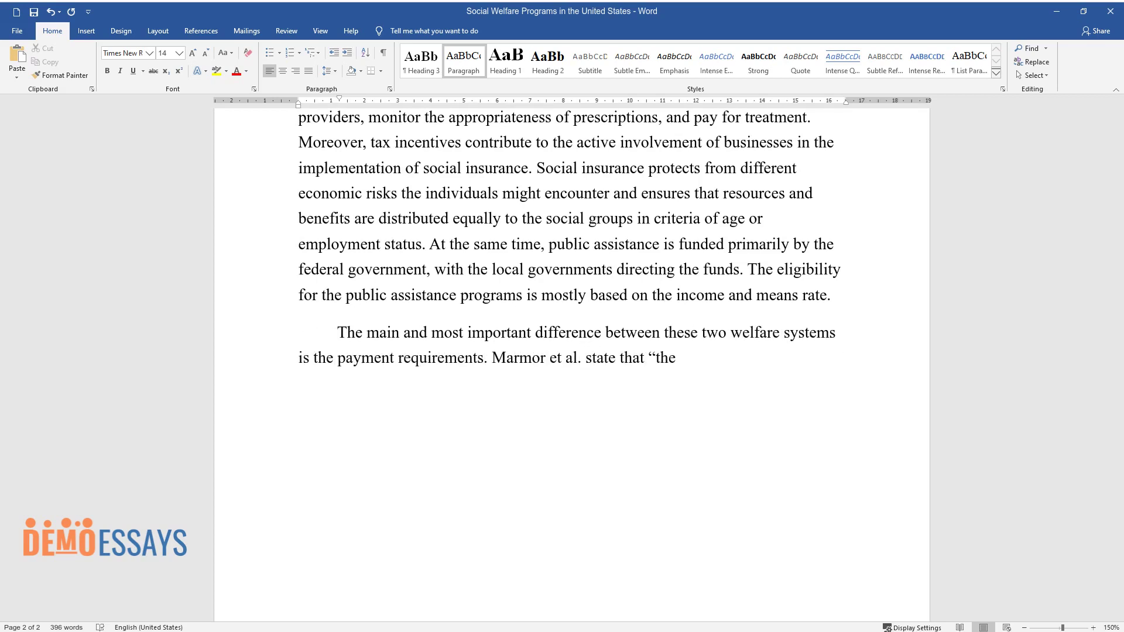
type(" central image of social insurance is the earn")
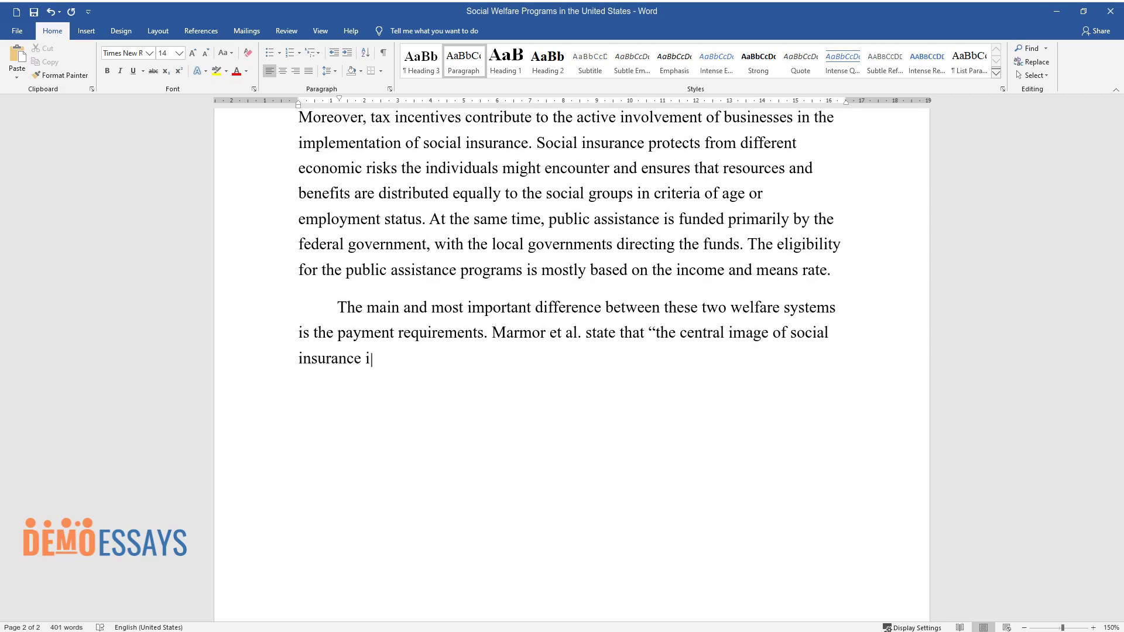
type("ed entitlement, publicly ad")
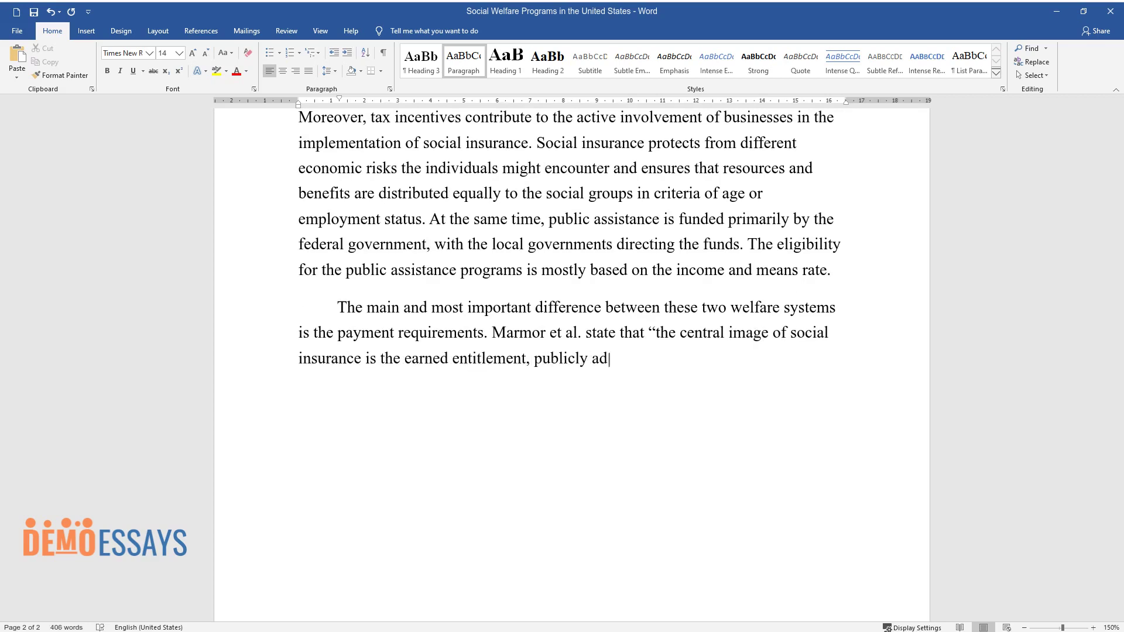
type("ministered benefits for which all si")
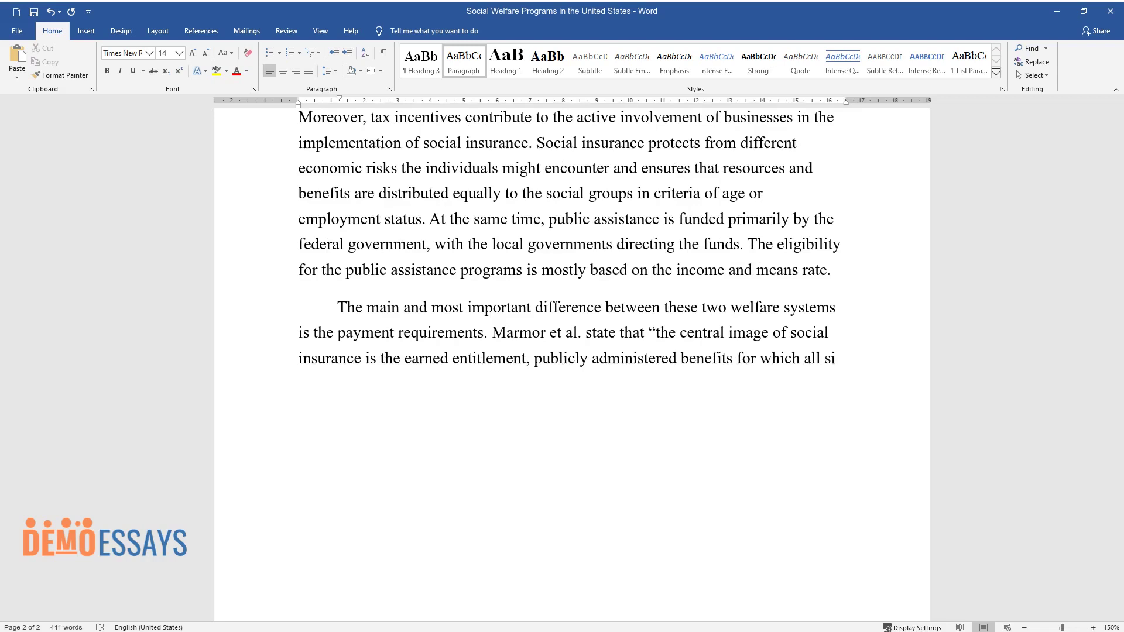
type("milarly situated persons are eligibl")
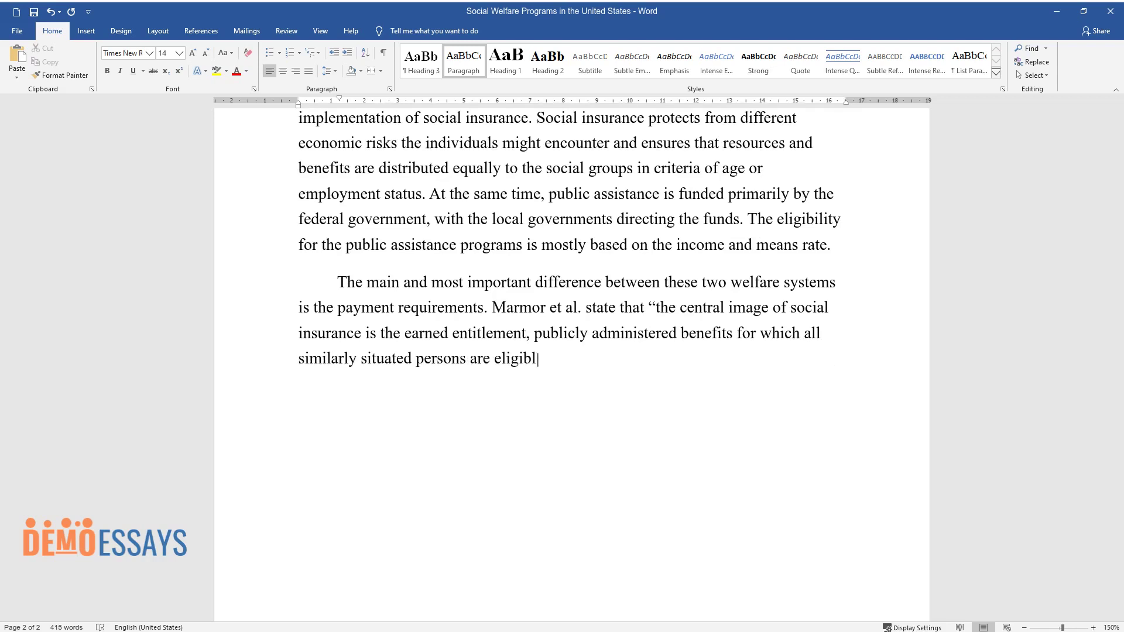
type("e by virtue of their financial contri")
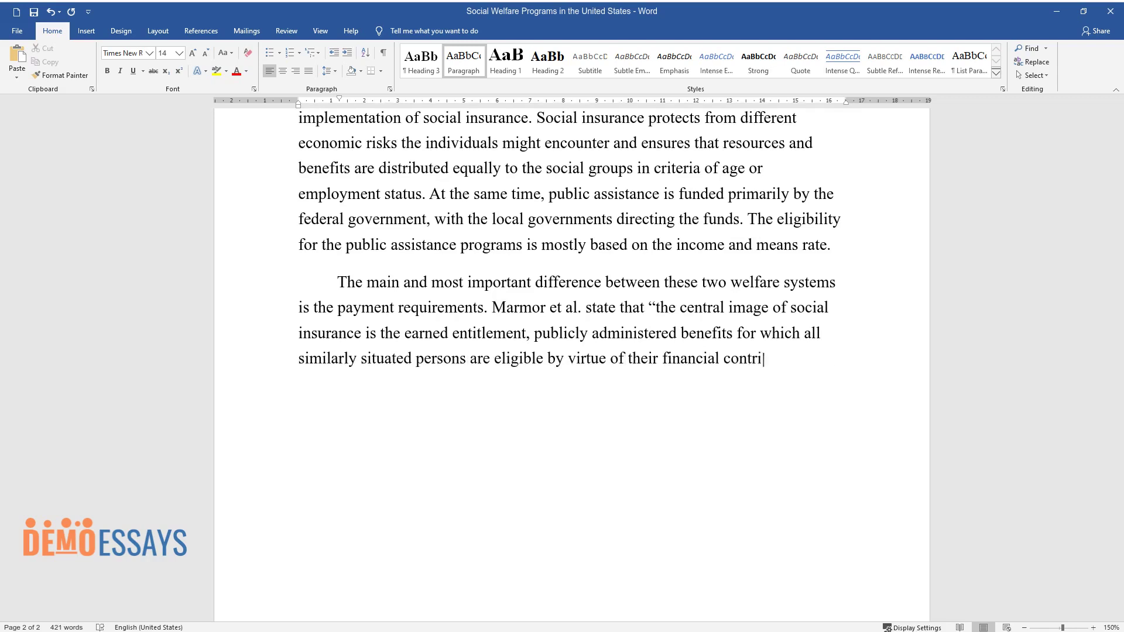
type("butions to the system or the taxes they pay.”")
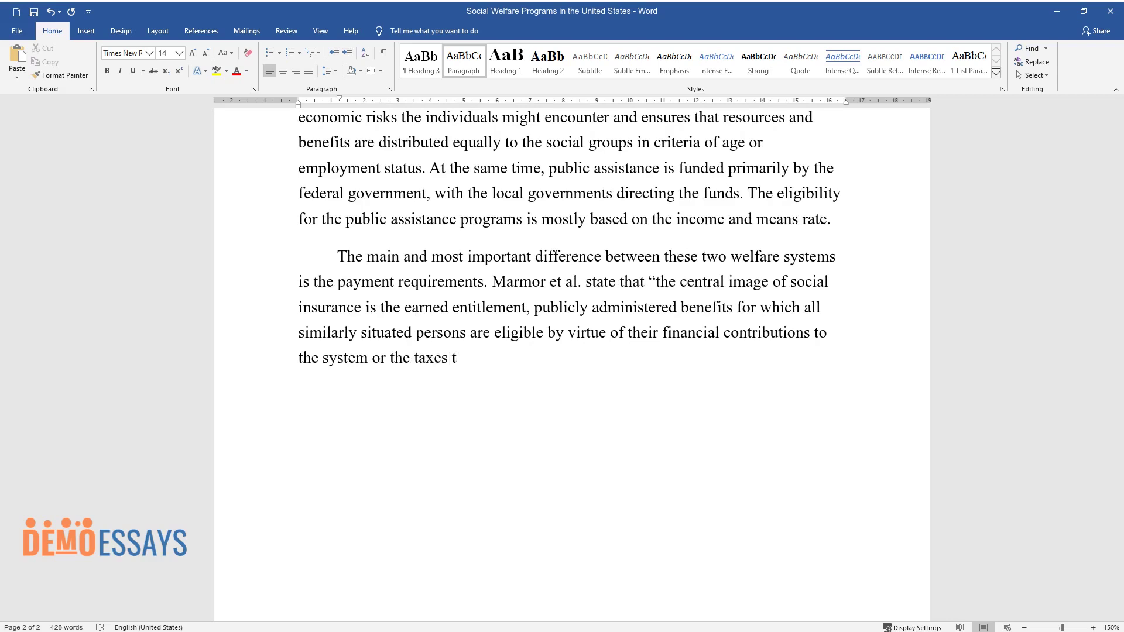
type(" The major programs have ent")
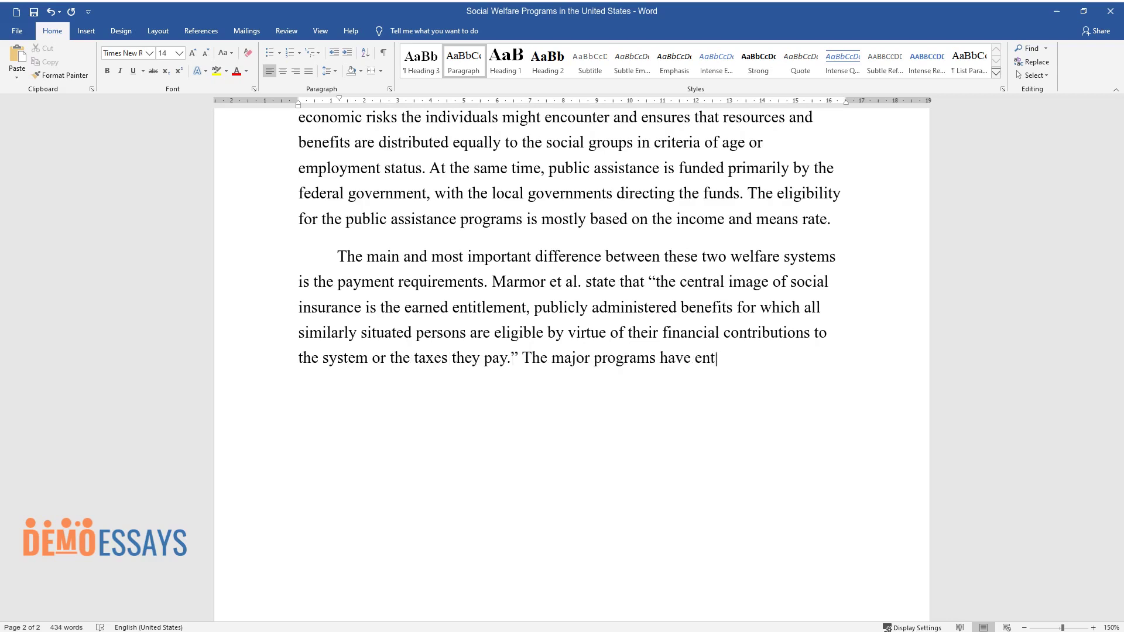
type("ered a phase of restrictive development, followed by a relative and an a")
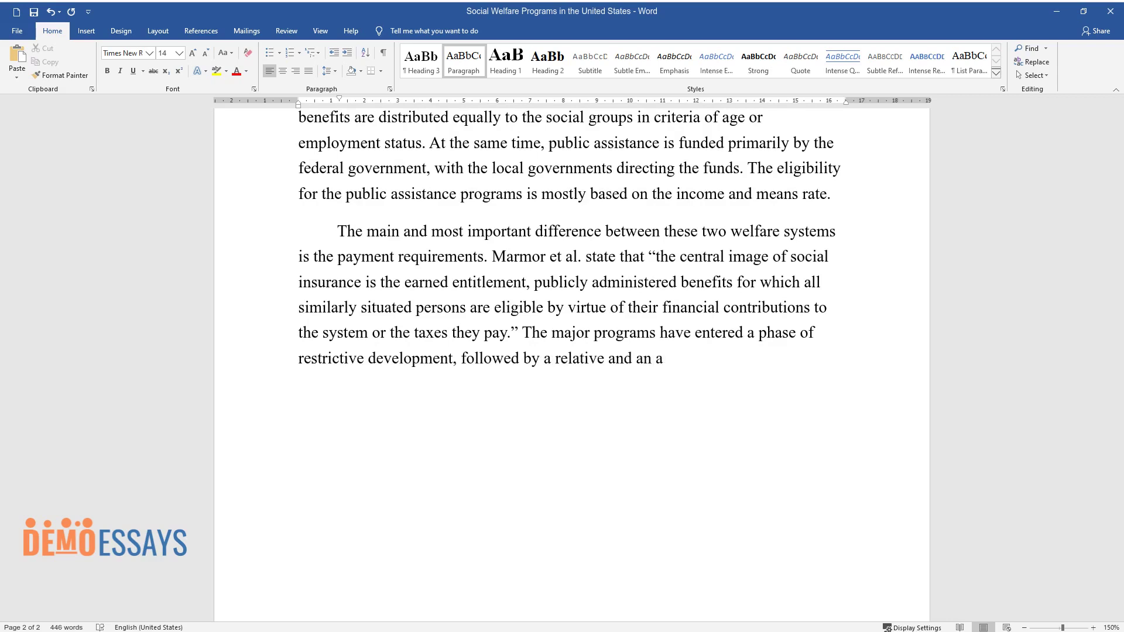
type("bsolute decrease in the scale of state aid, which forces American workers to resor")
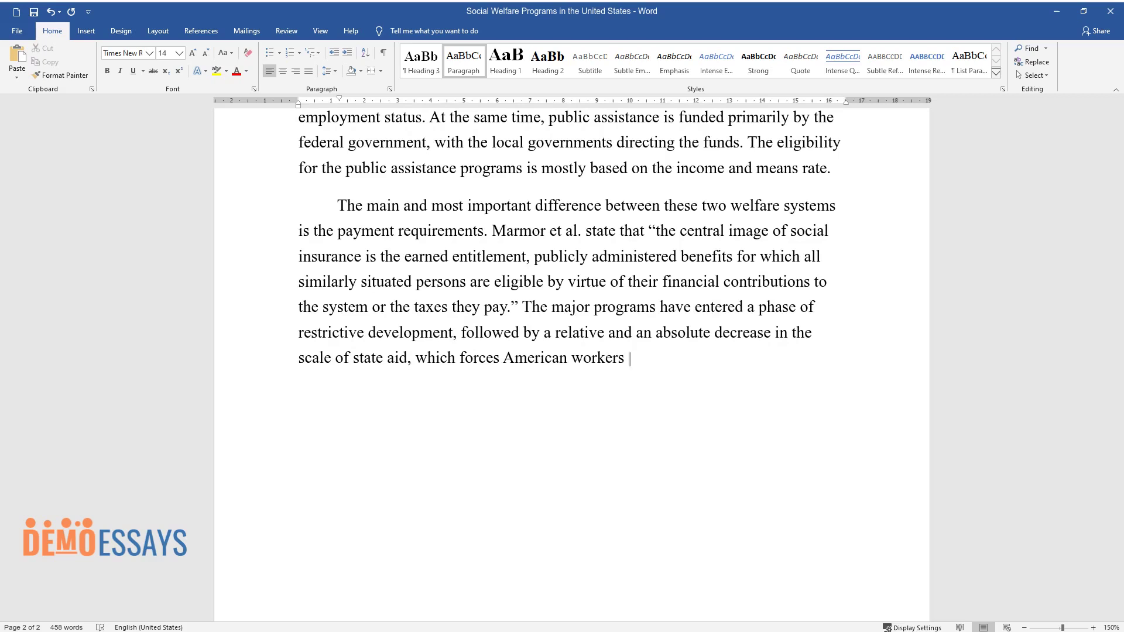
type("t to the services of a private insurance system. Those aspects o")
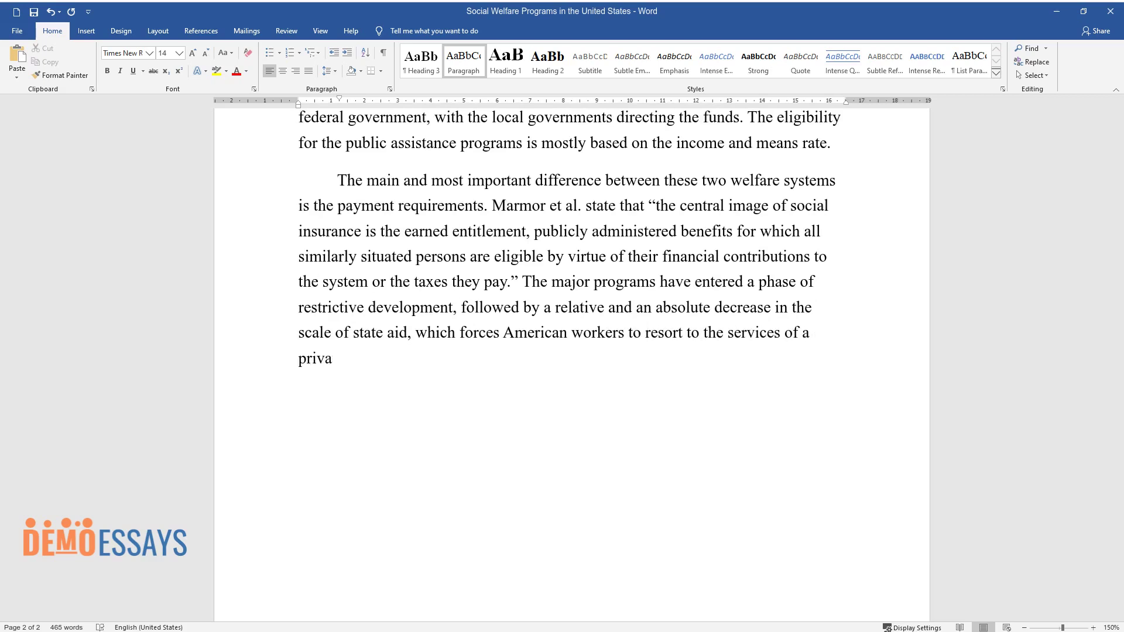
type("f social insurance might be consider")
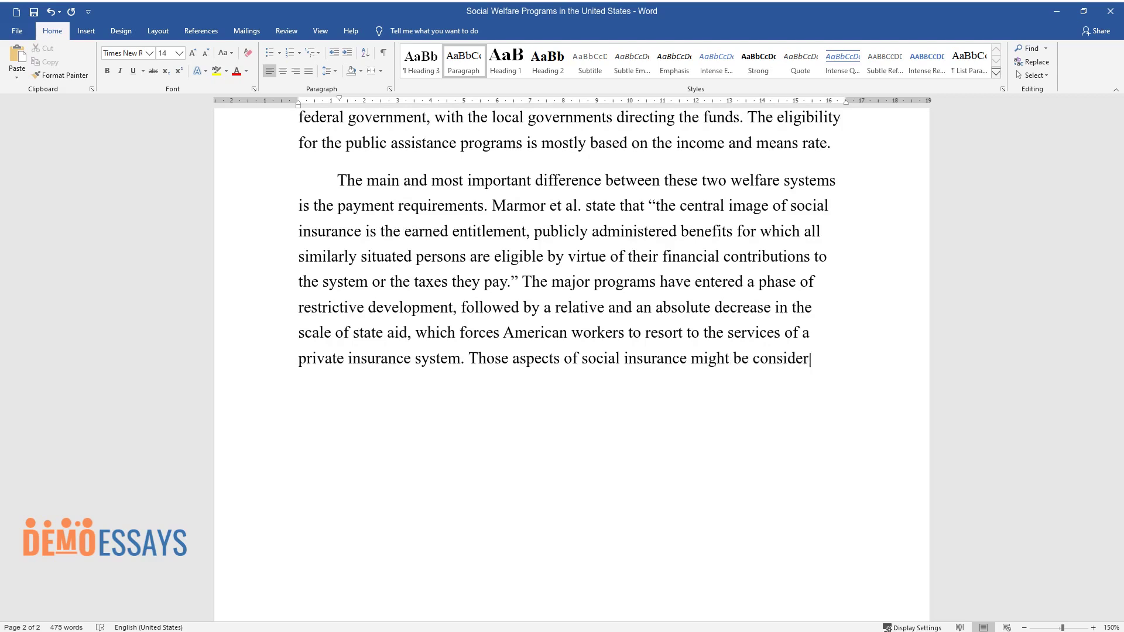
type("ed crucial at the moment because the")
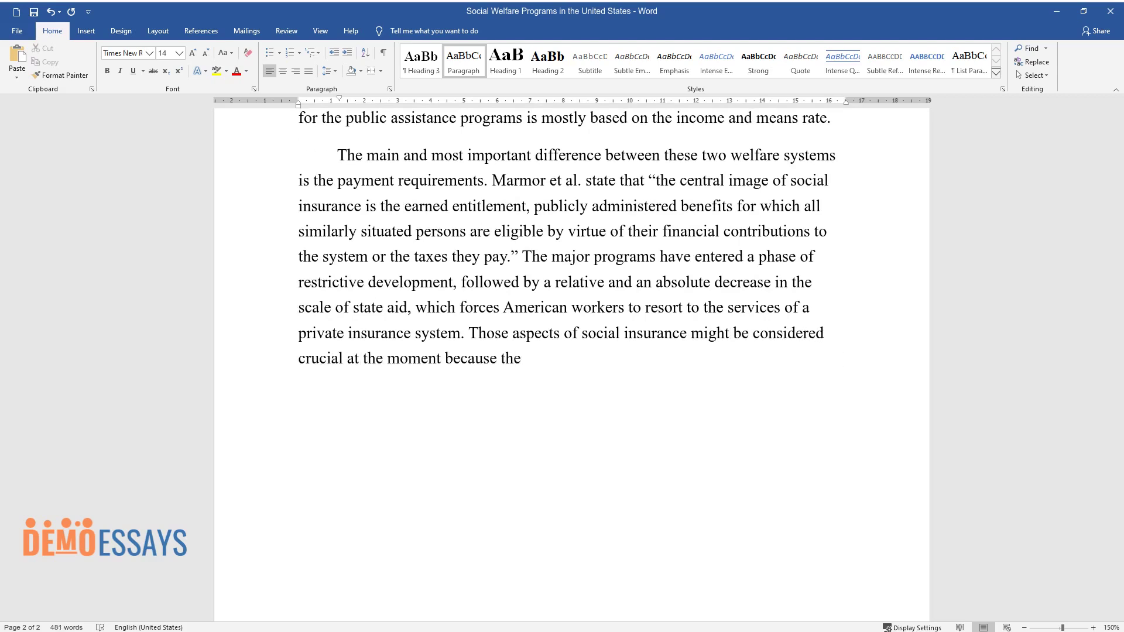
type("y heavily affect not only the recipie")
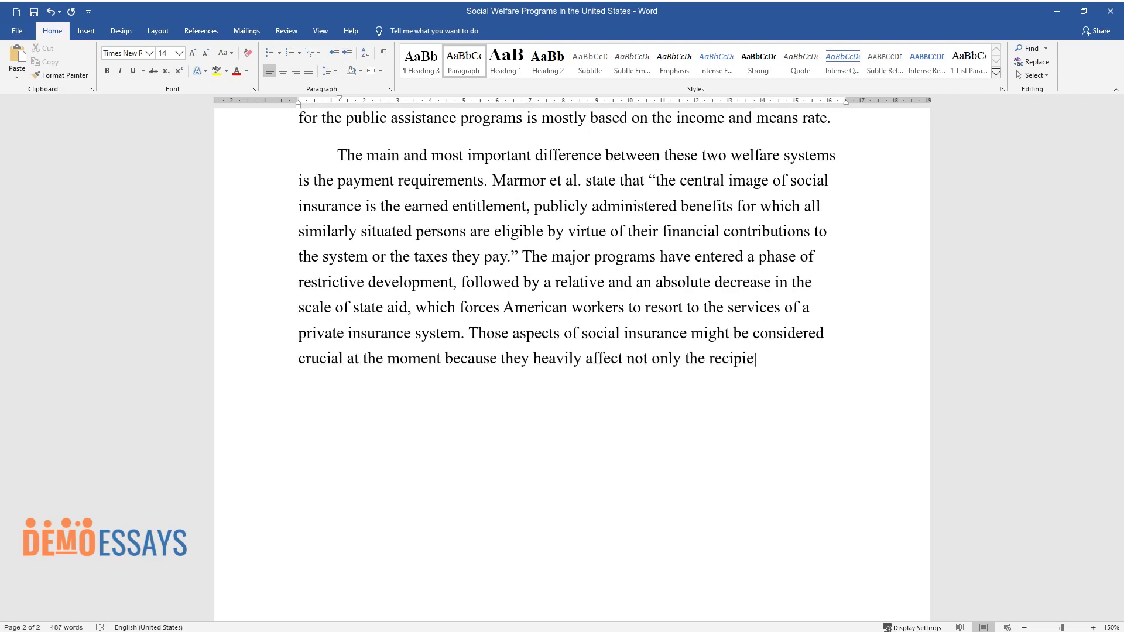
type("nts of the help but the whole system as well. Following Marmor et al., “t")
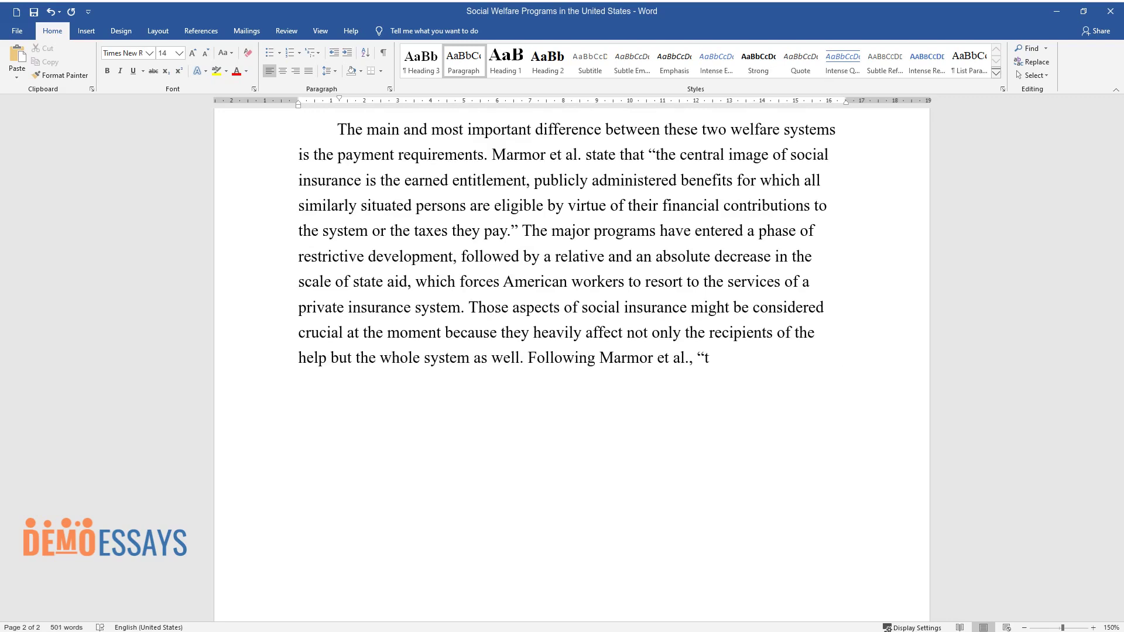
type("he American insurance-oppor")
type("tunity state contains built-in limita")
type("tions th")
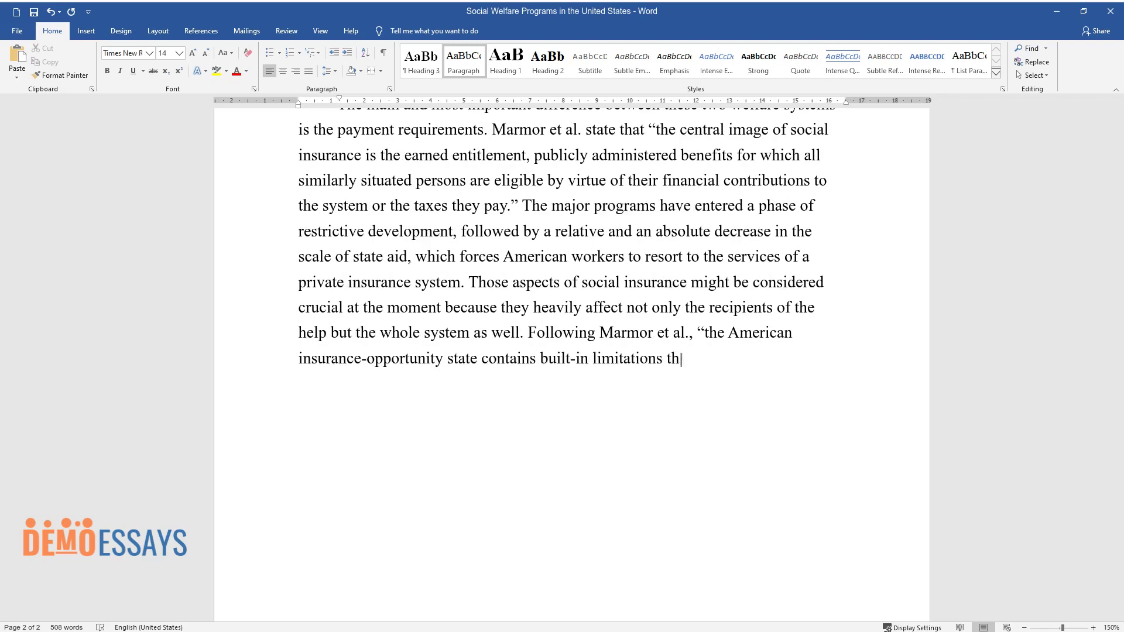
type("at dramatically distinguish its poten")
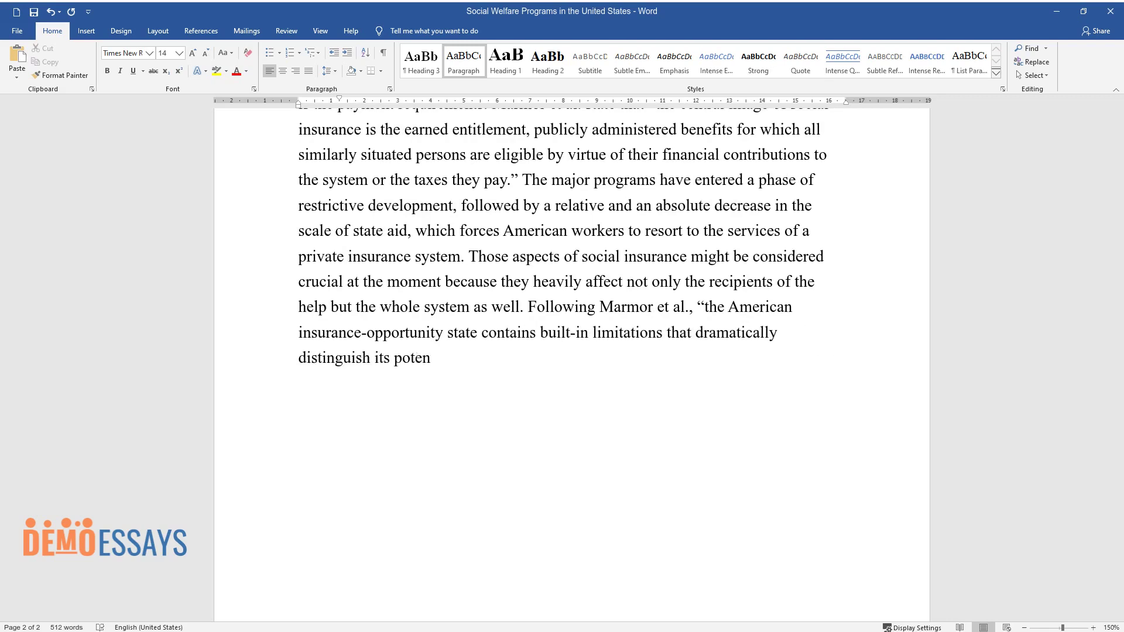
type("tial future elaboration from the alm")
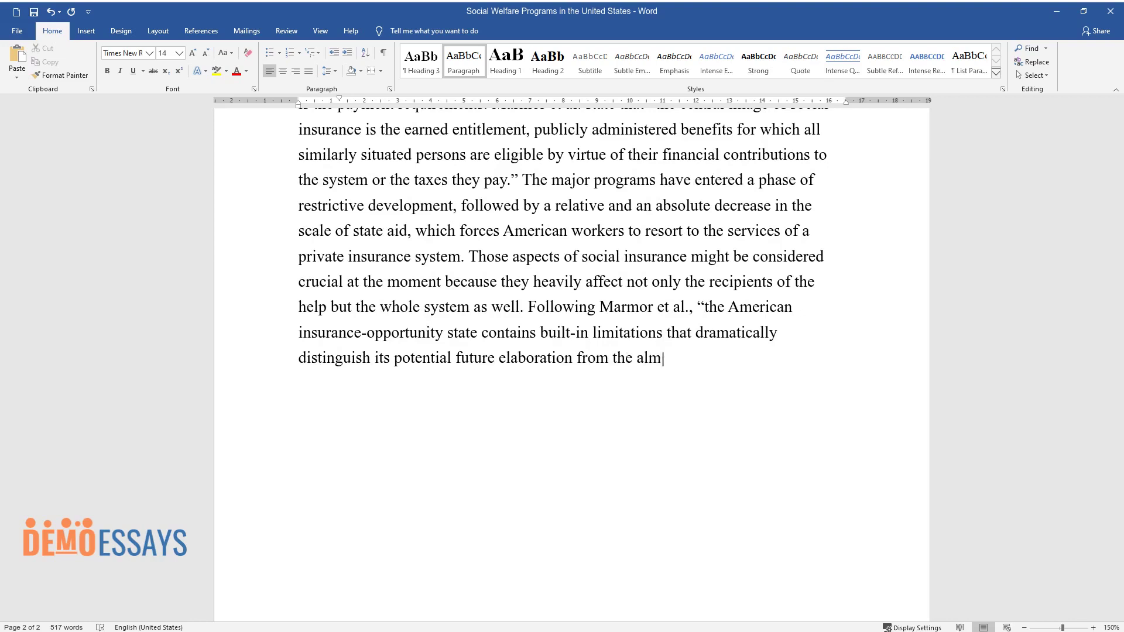
type("ost limitless boundaries implied by the more general t")
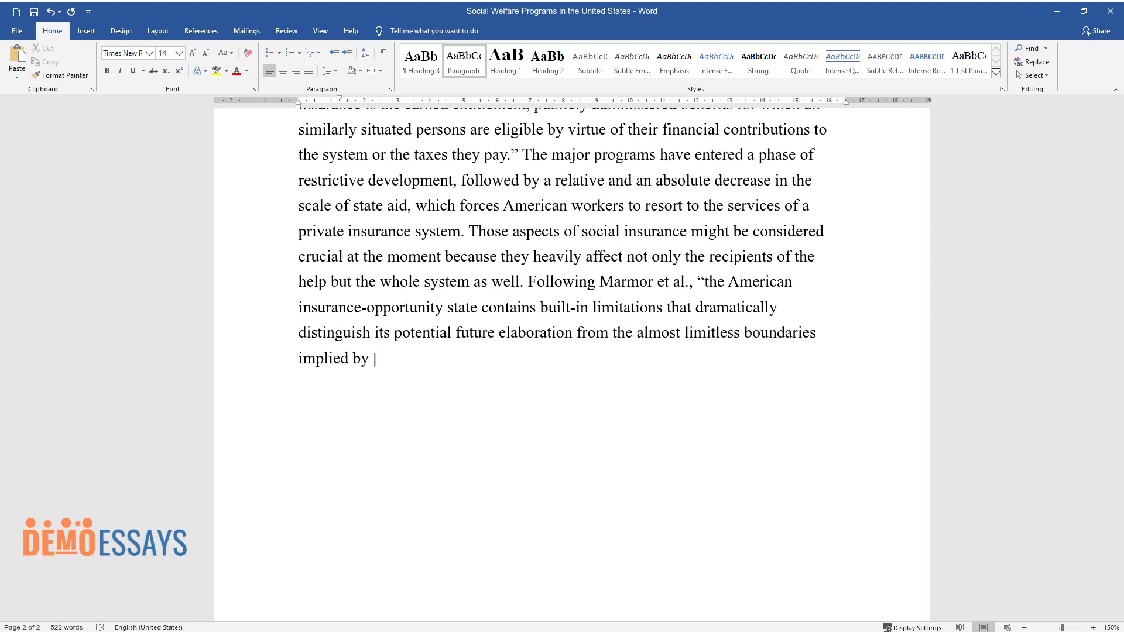
type("erm of the welfare")
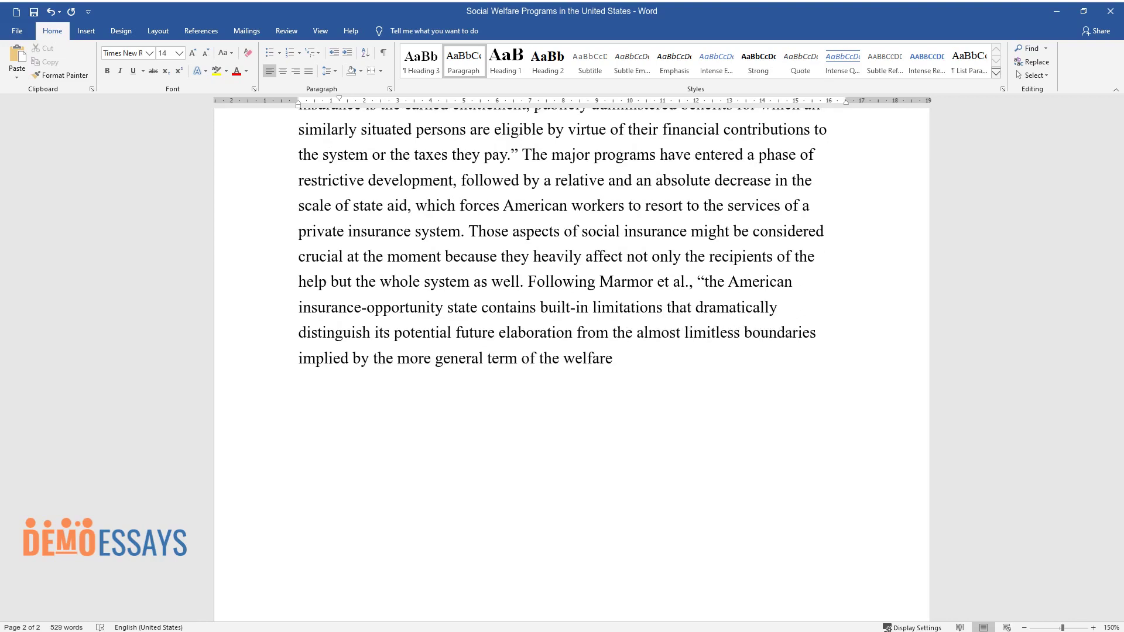
type(" state.” Within these limits, the sys")
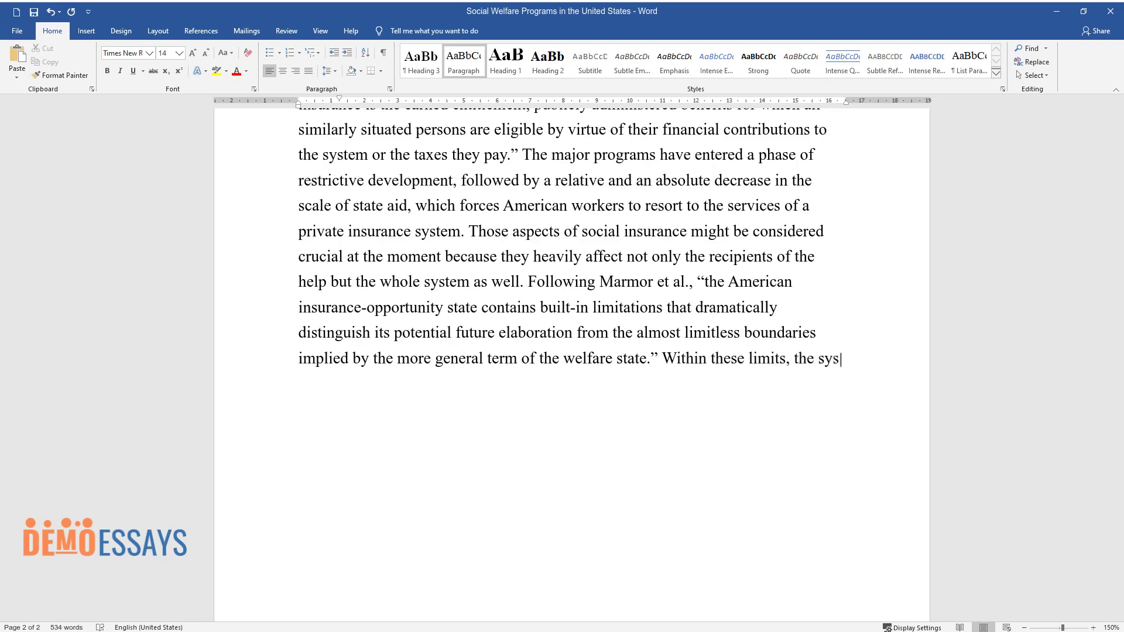
type("tem struggles to provide adequate he")
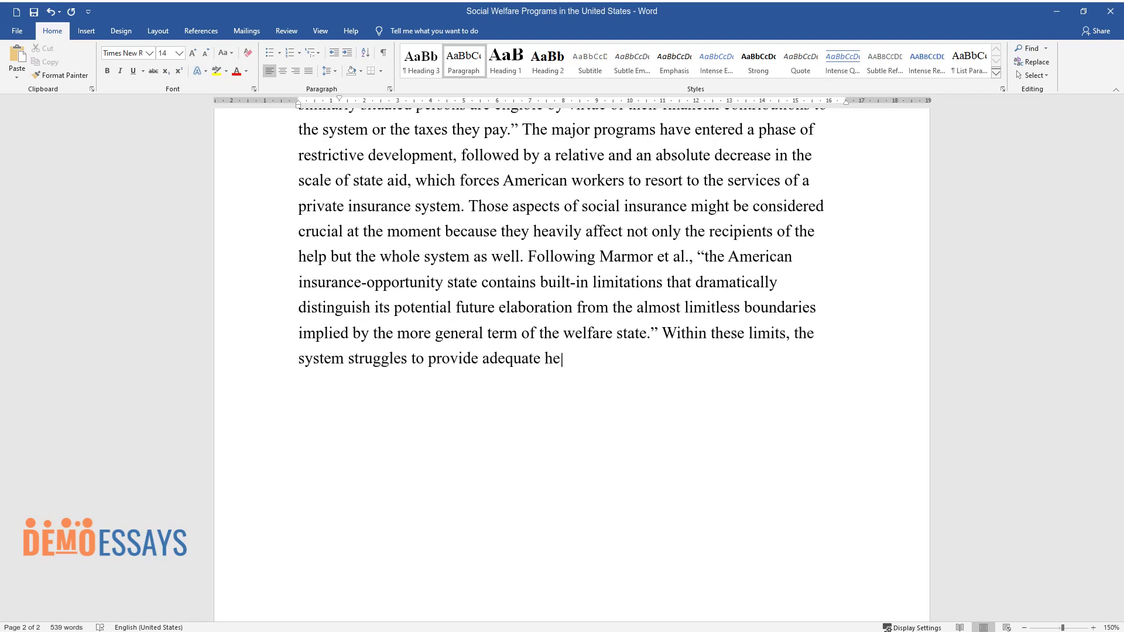
type("lp for the endangered groups of socie")
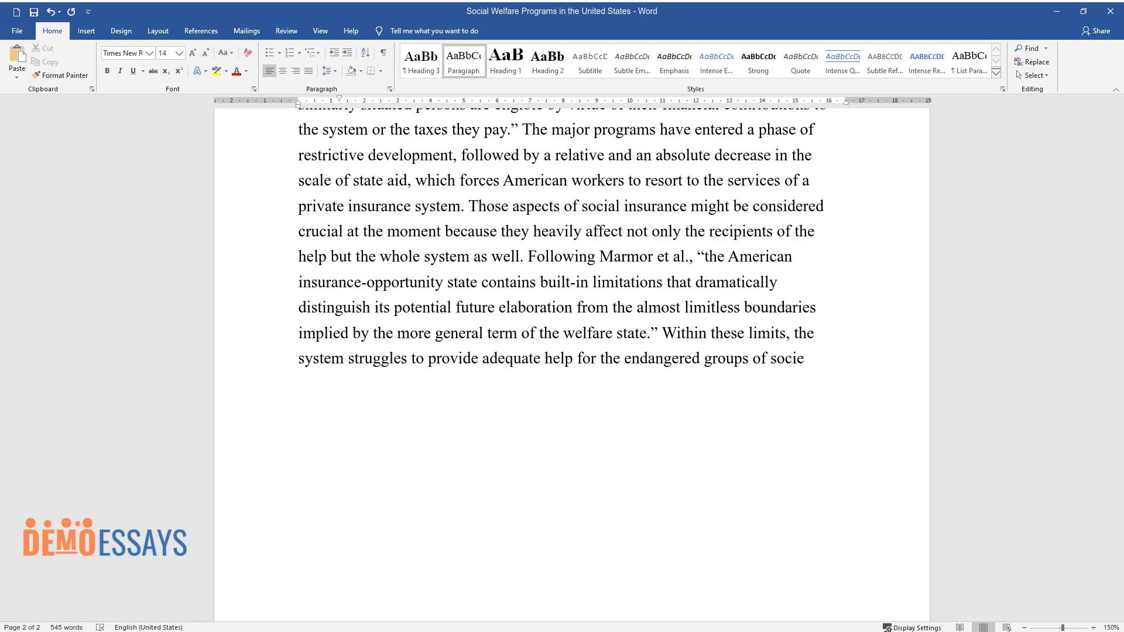
type("ty.Unlike social insurance, no special upfront contributions are required to")
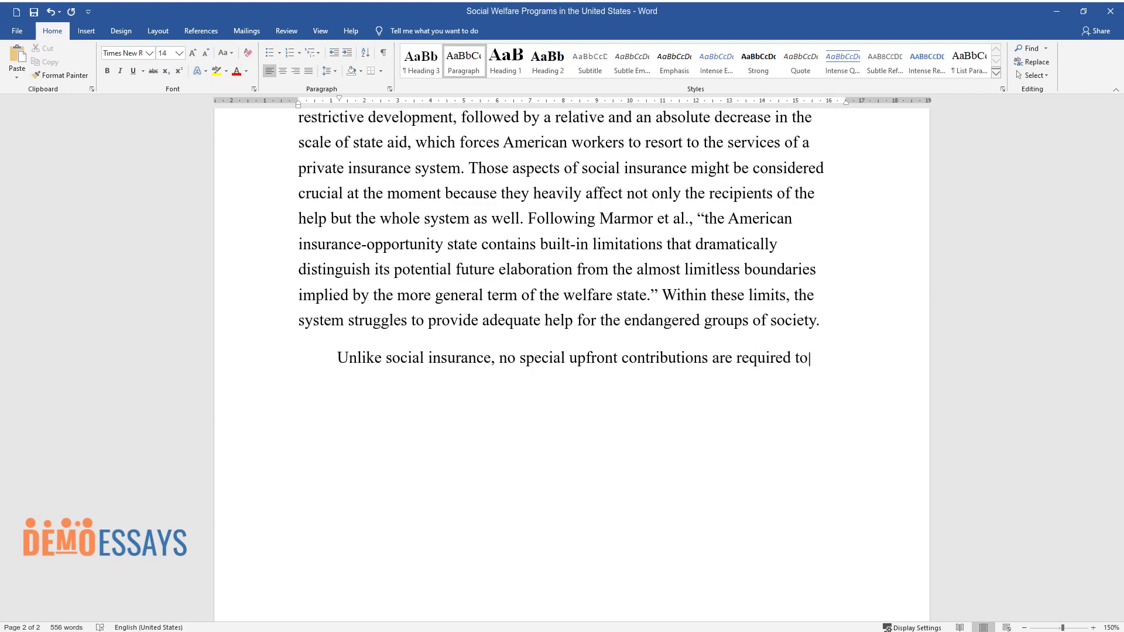
type(" receive assistance in the public")
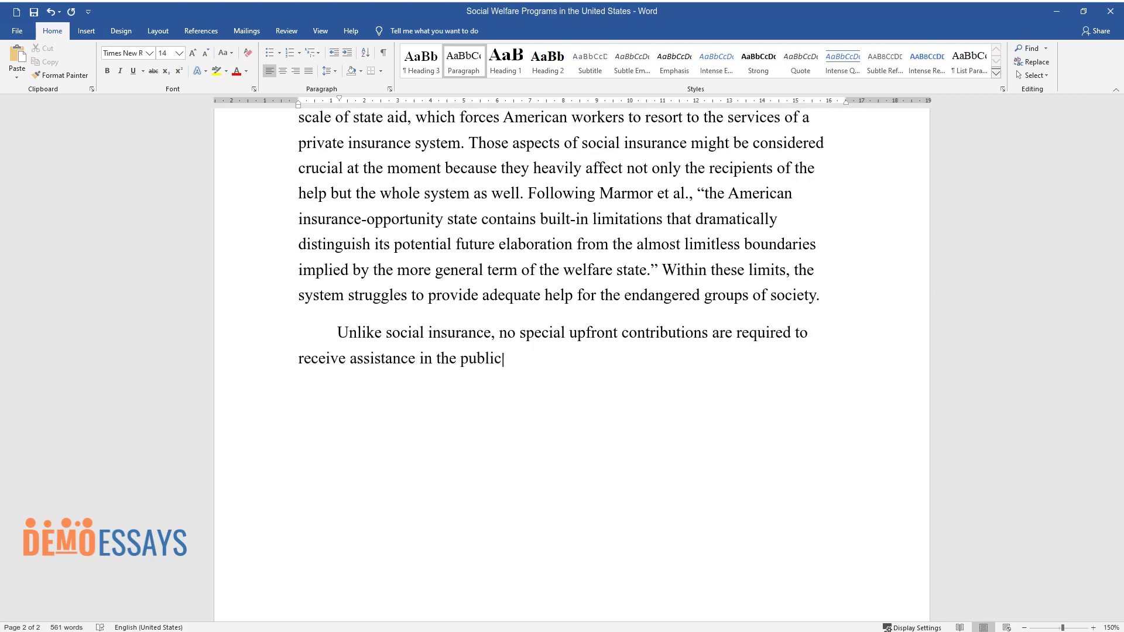
type(" assistance system. The criteria for the provision of assistance is ")
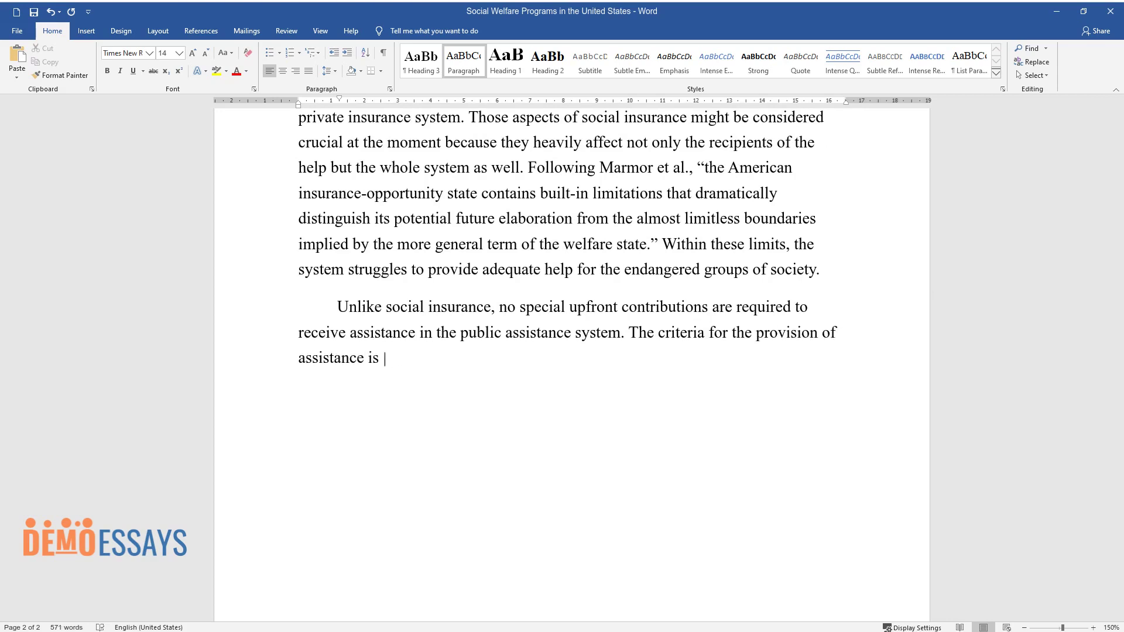
type("precisely the need. To determine t")
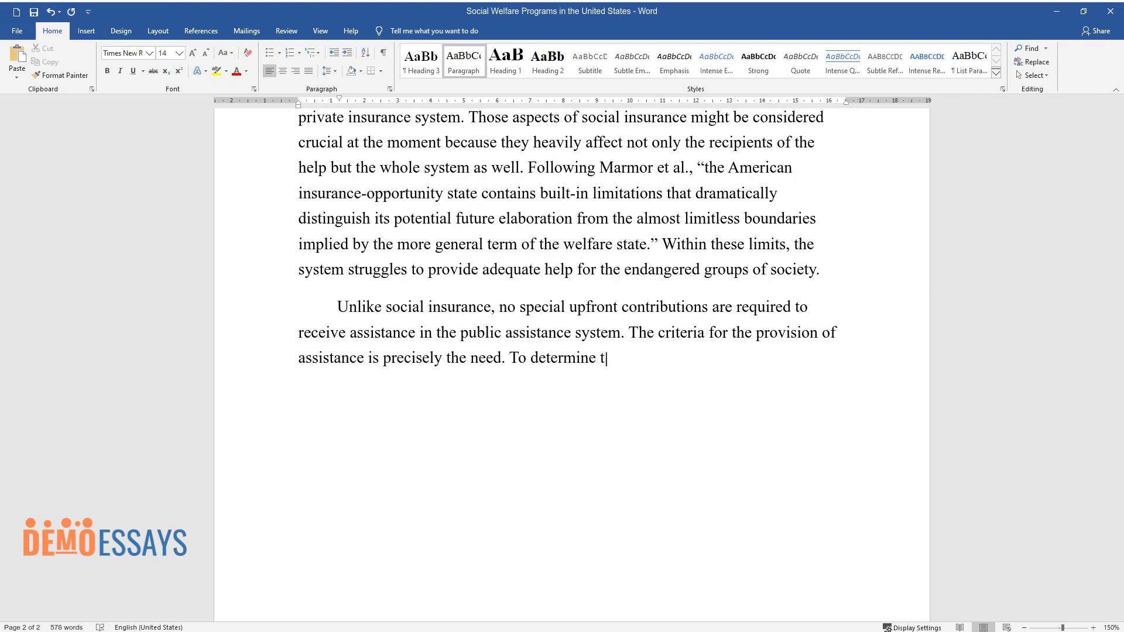
type("he degree of need, the system uses")
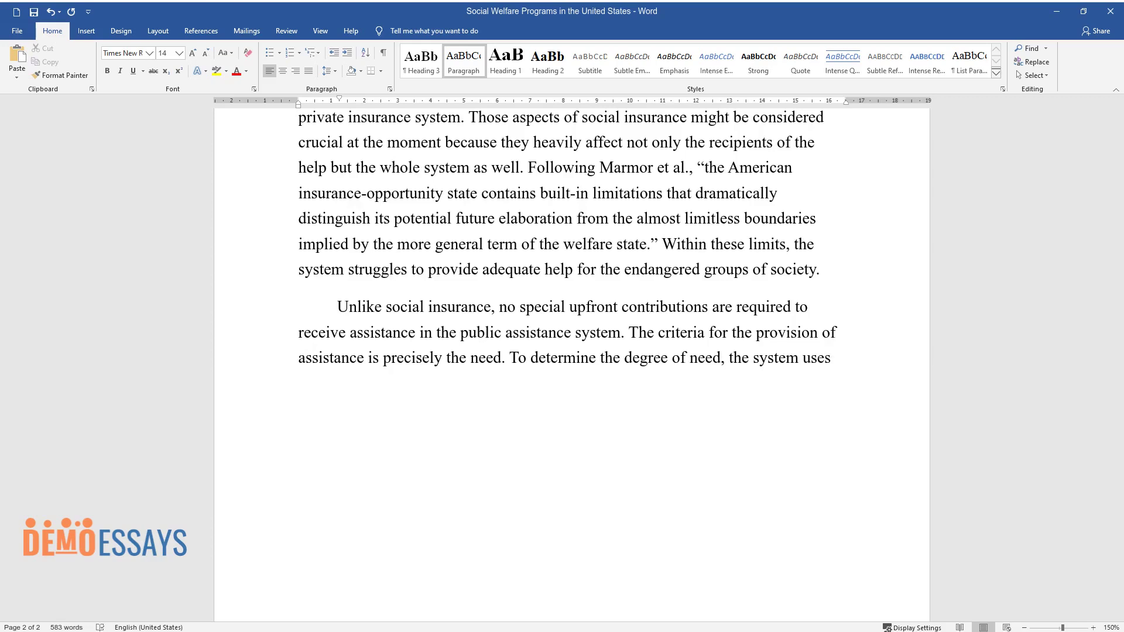
type(" the concept of \"poverty line\" – the cost of a minimal diet for a fa")
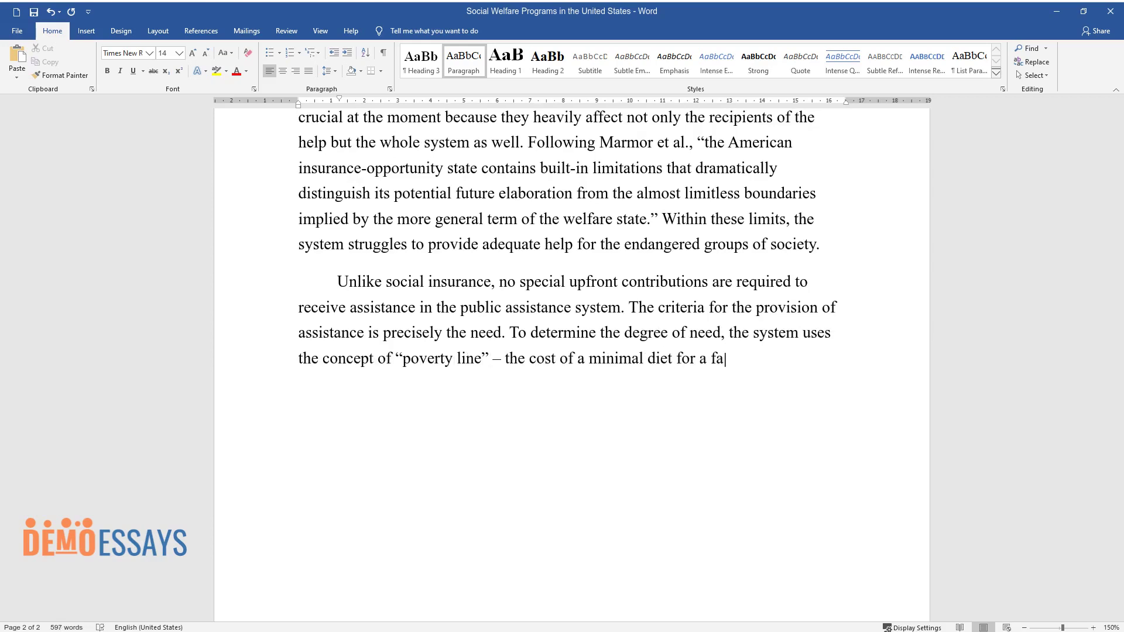
type("mily of 4 people. Due to inflation")
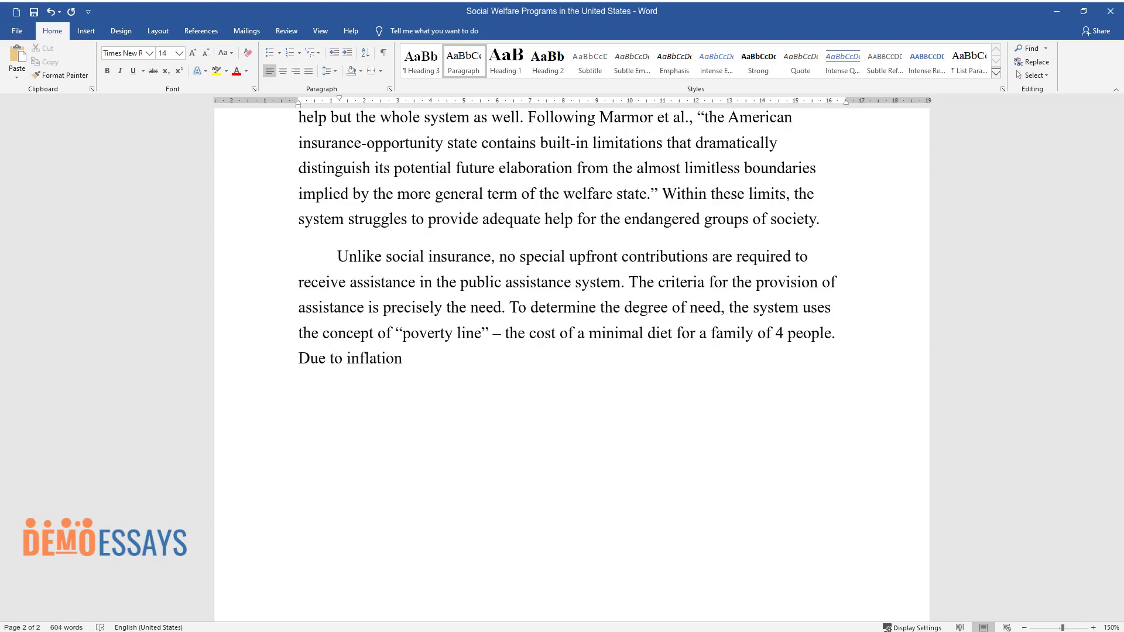
type(" associated with rising prices, the poverty rate is adjusted annuall")
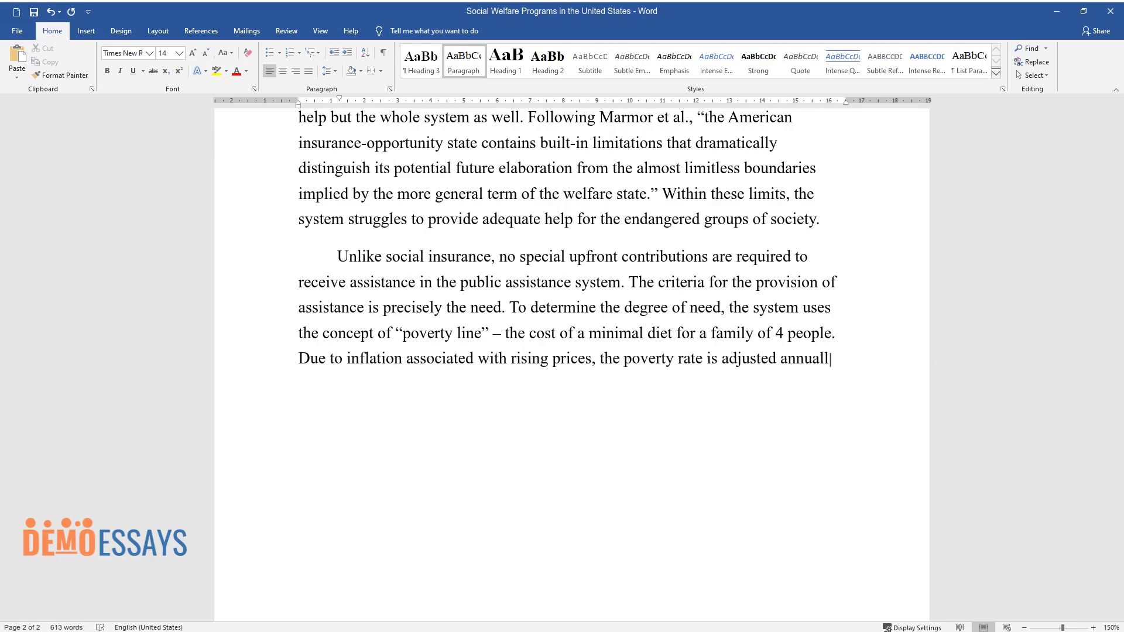
type("y. However, many people are frigh")
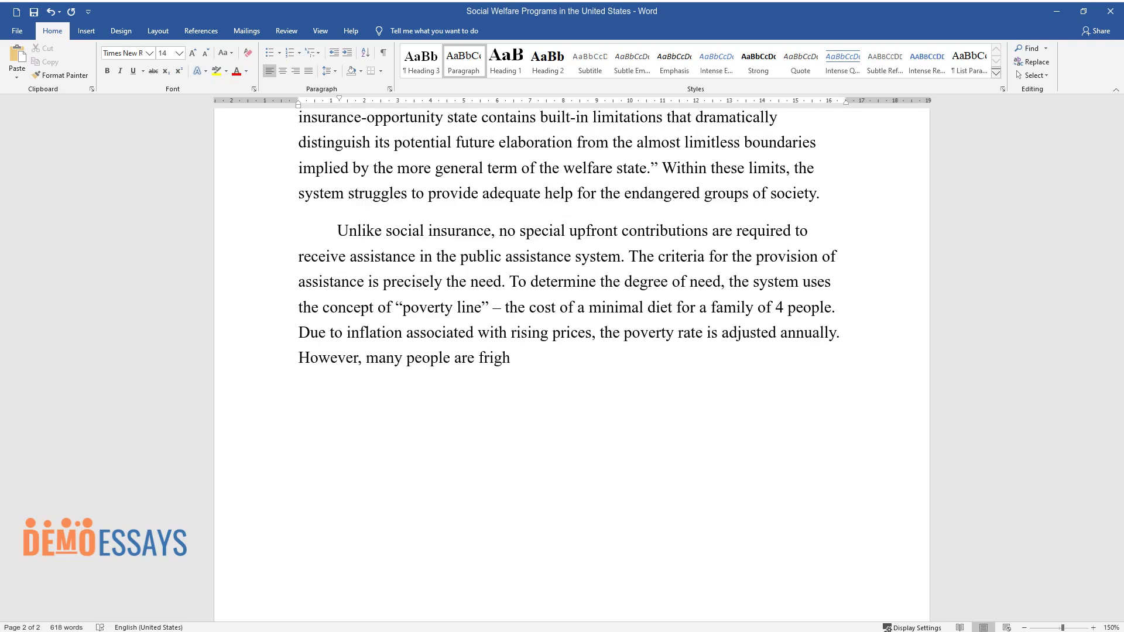
type("tened by issuing the public assistance benefits – it is very long an")
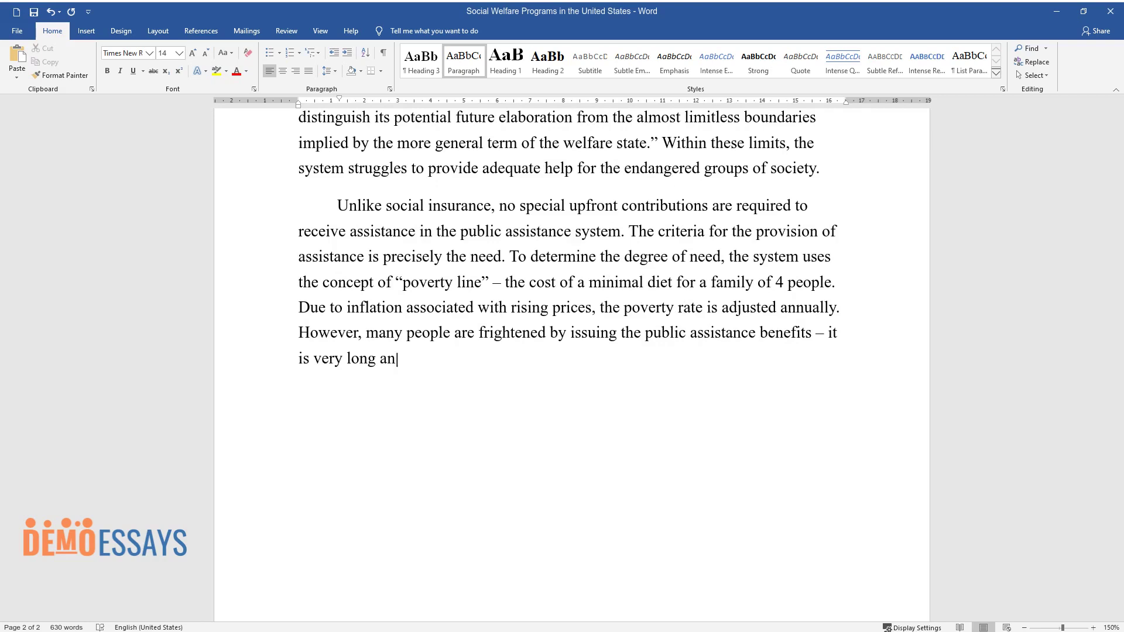
type("d requires a large number of differ")
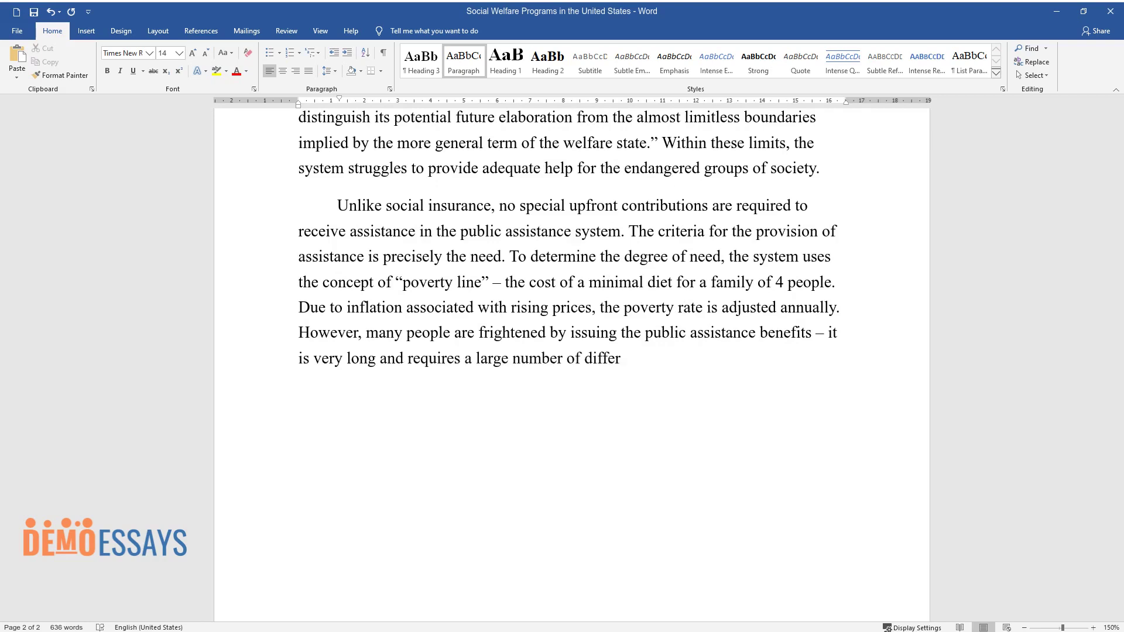
type("ent papers. Moreover, for some people, it seems humiliatin")
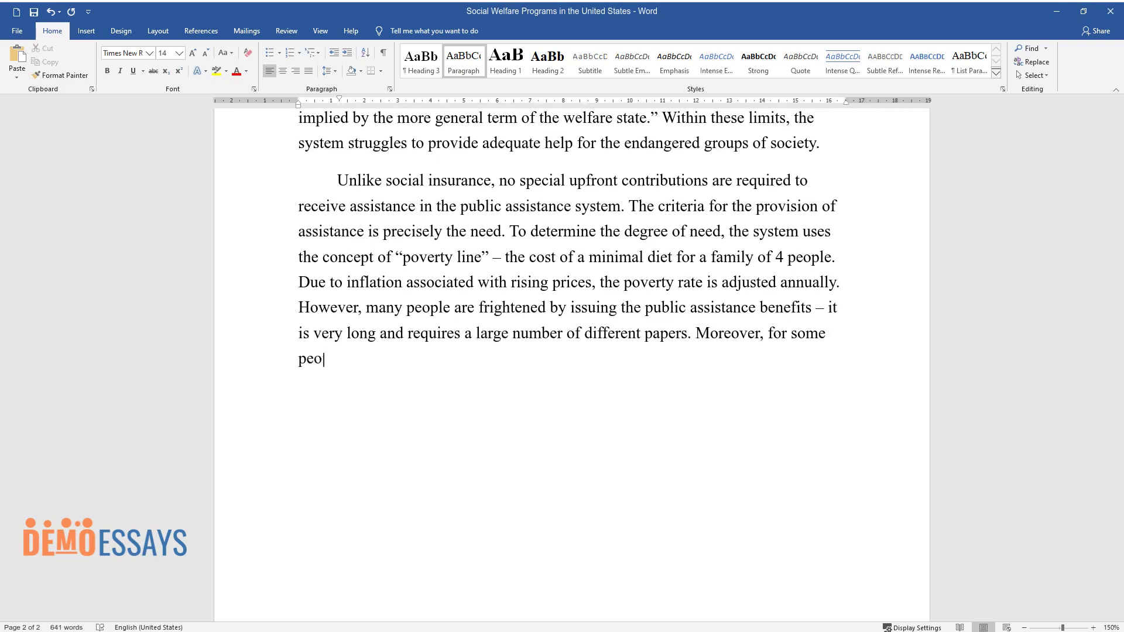
type("g. In addi")
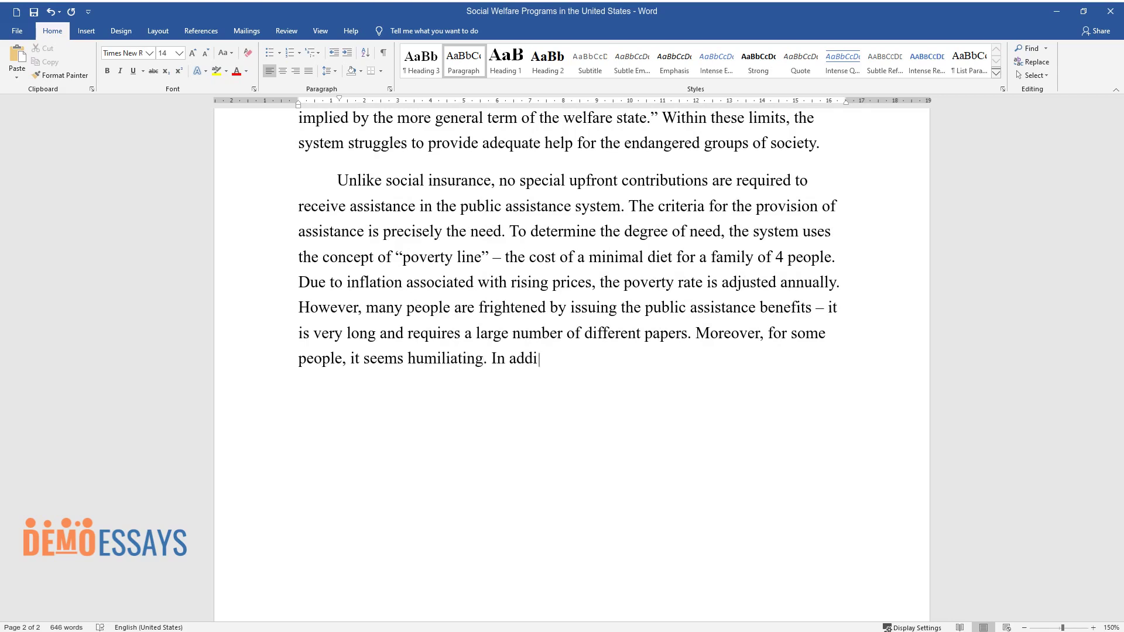
type("tion, after a short time, the benefits can be “los")
type("t” as a result of conditions adjusting for receivin")
type("g assistance or due to lack of funds. Campbell add")
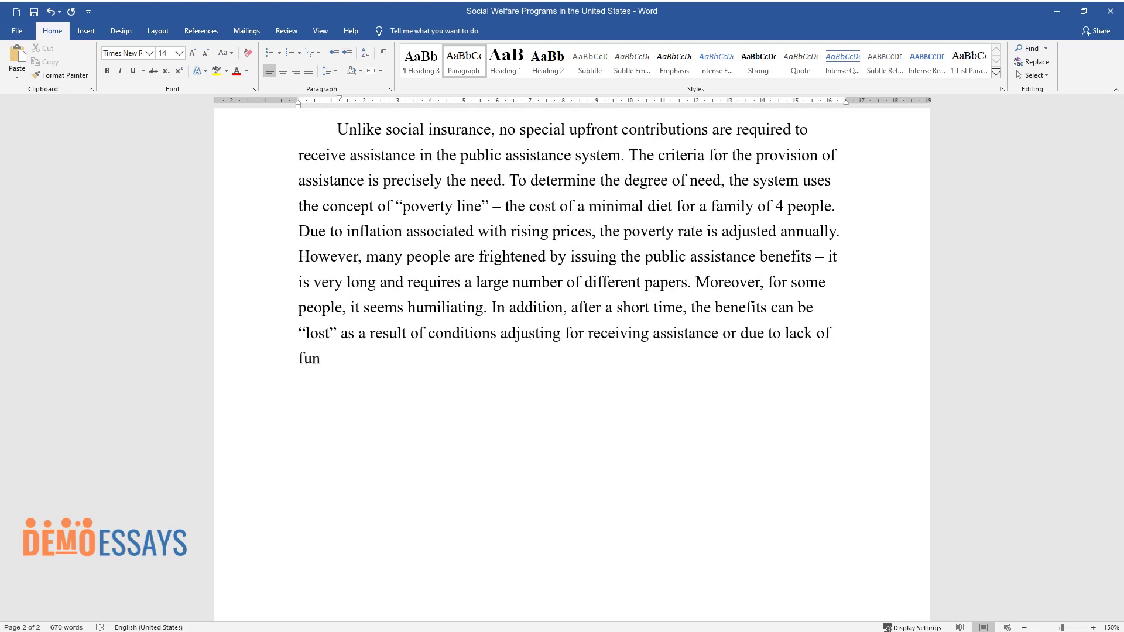
type("s that “recipient")
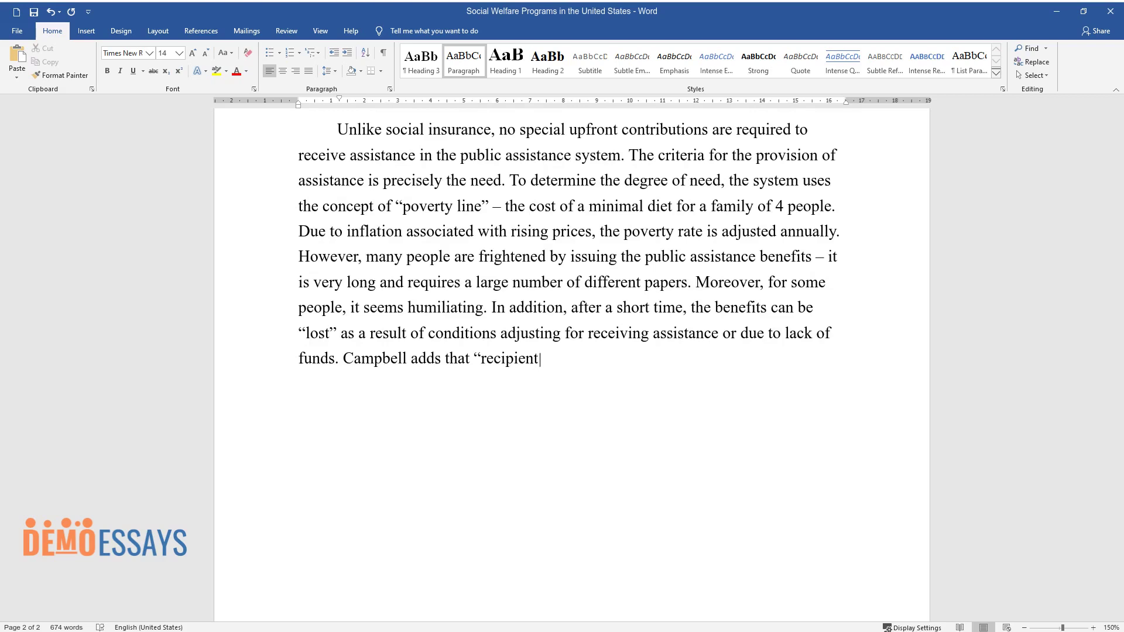
type("s have to fight to establish eligi")
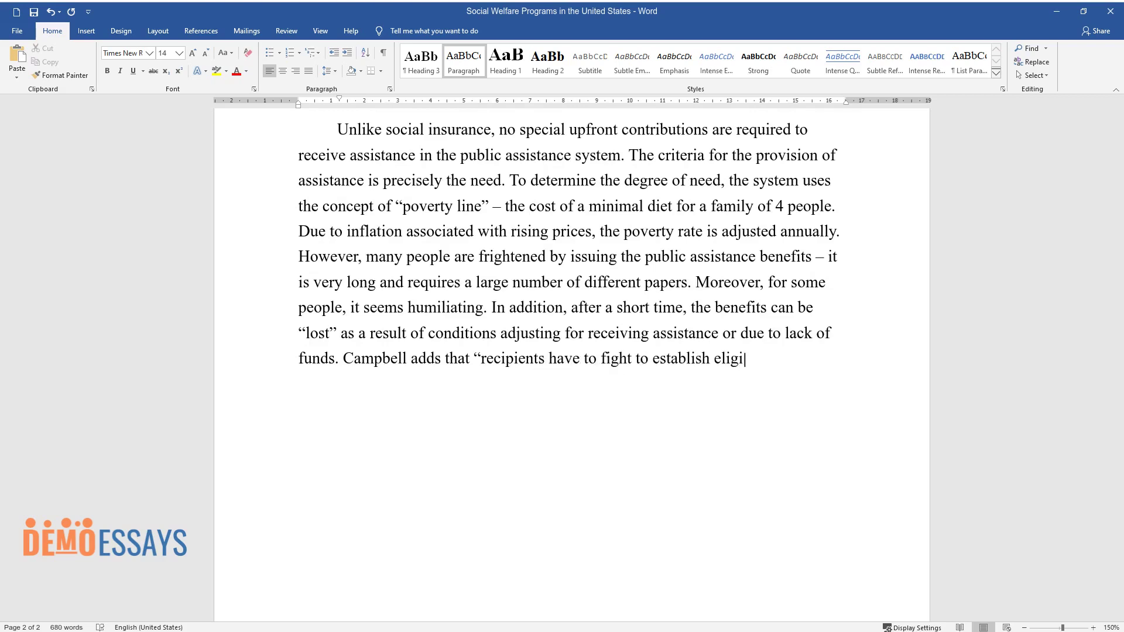
type("bility and to get what they need; they can't accept assistance from ")
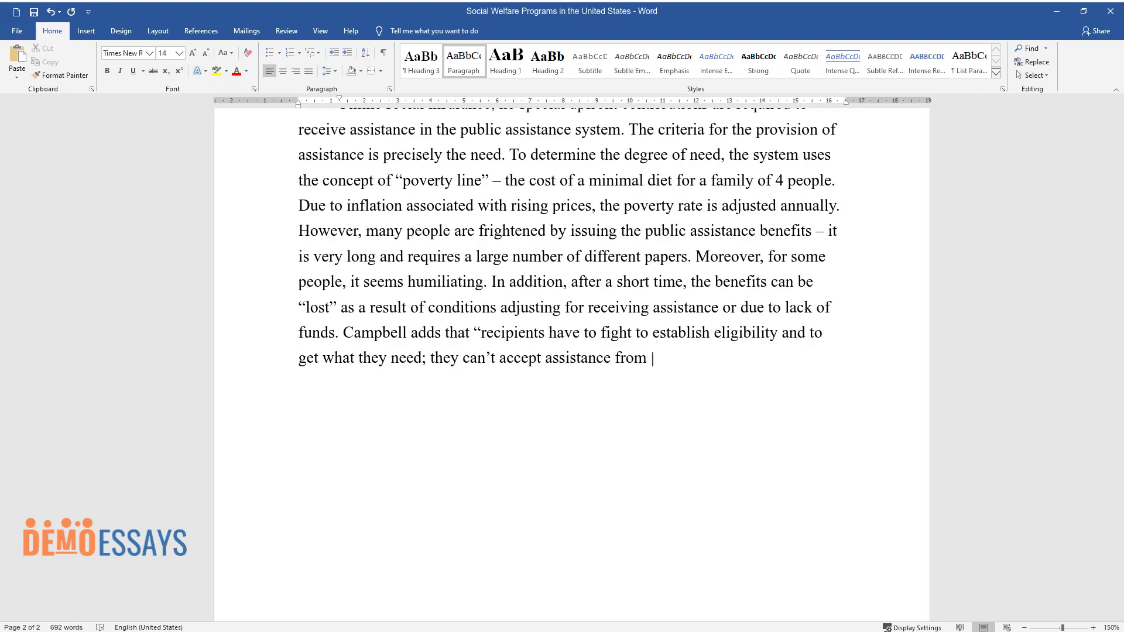
type("family members and must remain poo")
type("r to remain in the progra")
type("ms.\" All of this contributes to the fact that social assistance prog")
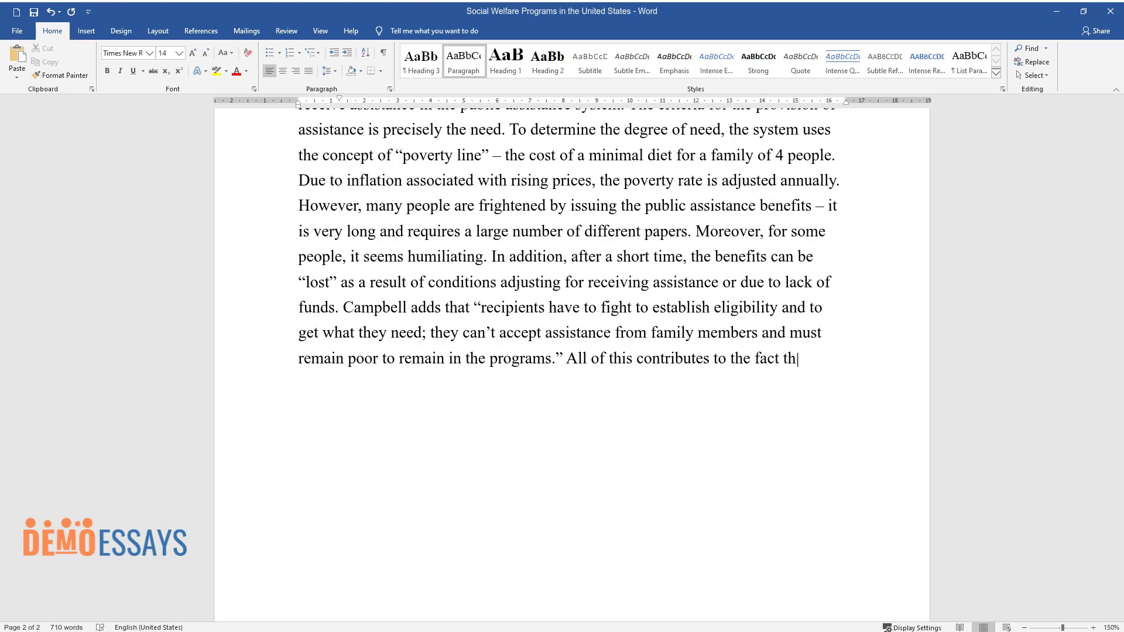
type("rams are ")
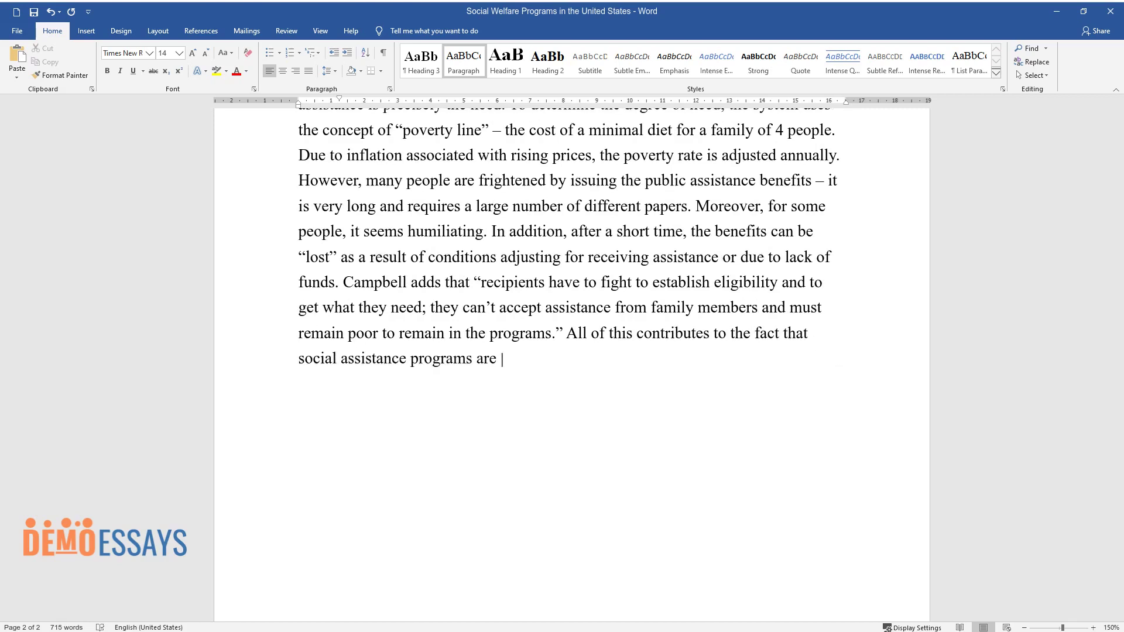
type("highly vulnerable to criticism fr")
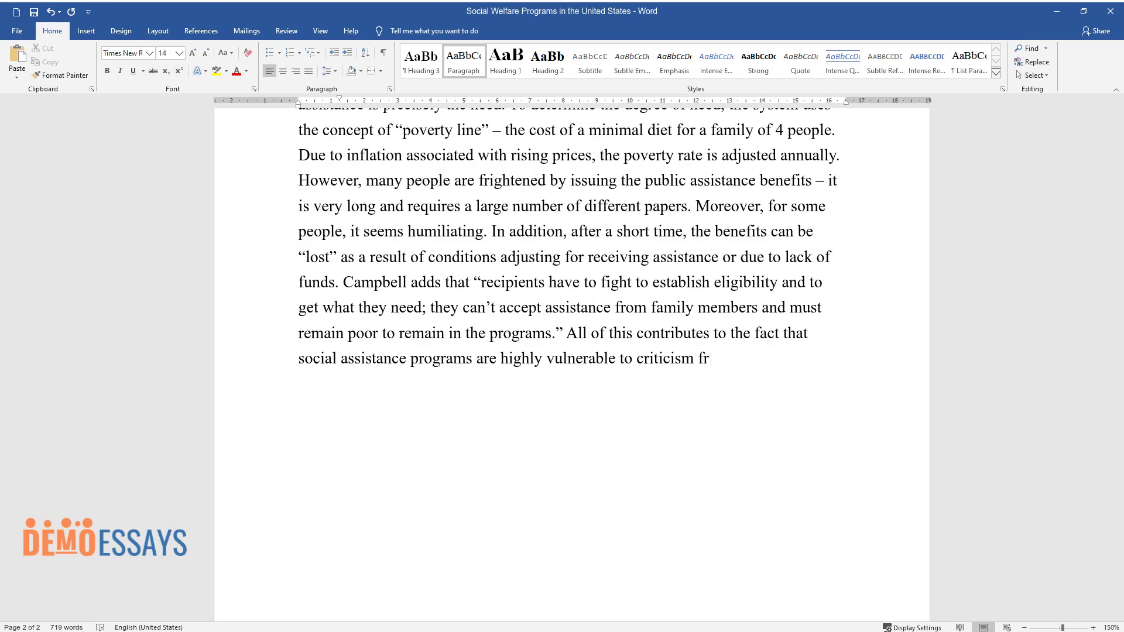
type("om their opponents and are primarily subje")
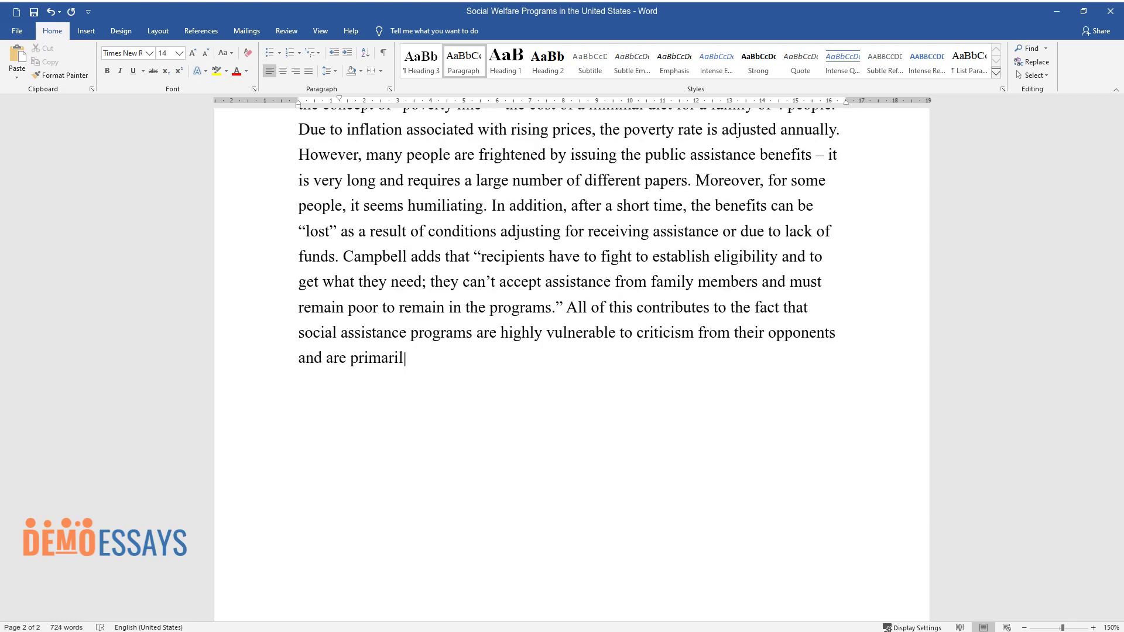
type("ct to cutbacks during periods of economic downturns.")
- Add a paragraph beginning 'The federal social security system as a whole, for all its imperfections'
key("Return")
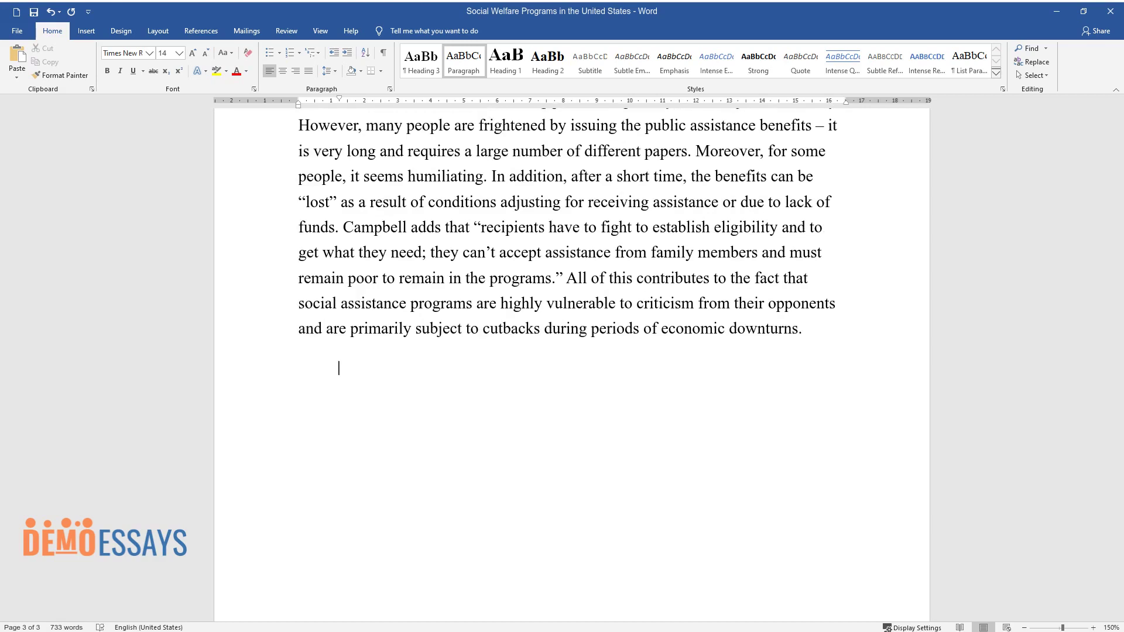
type("The federal social security system as a whole, for all")
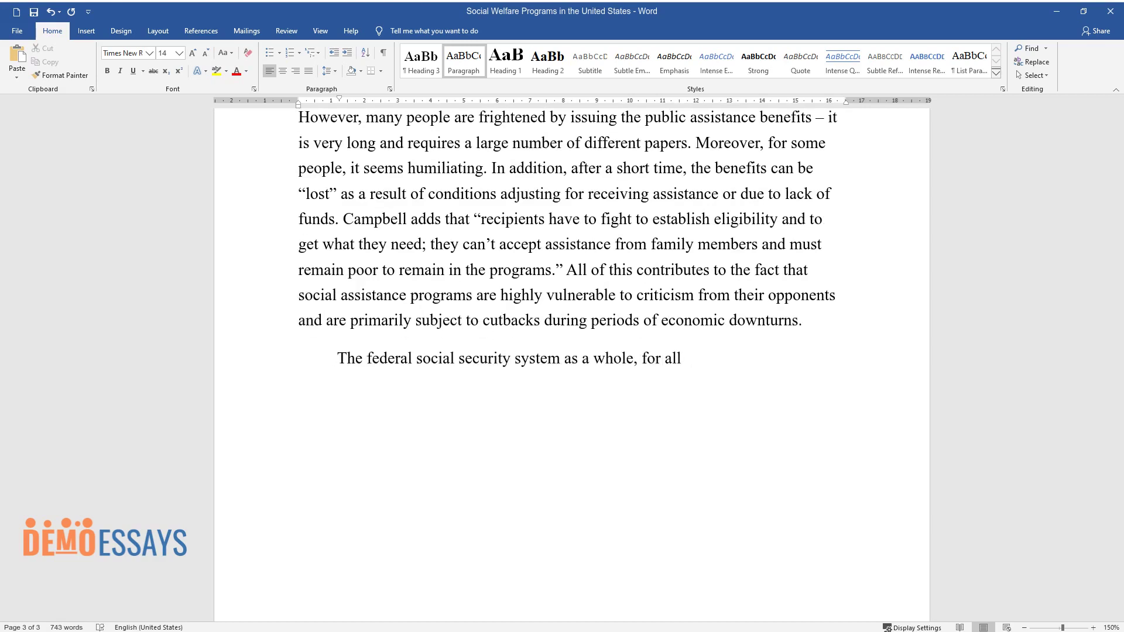
type(" its imperfections, is undoubtedly ")
type("an achievement ga")
type("ined through trem")
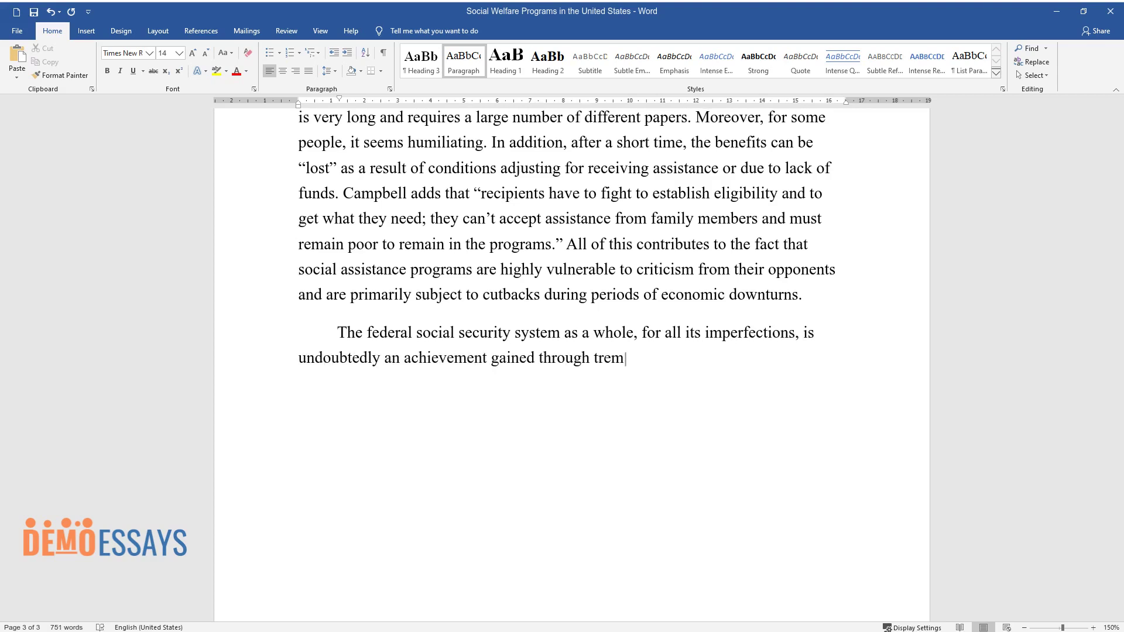
type("endous effort. In my opinion, social insurance is a")
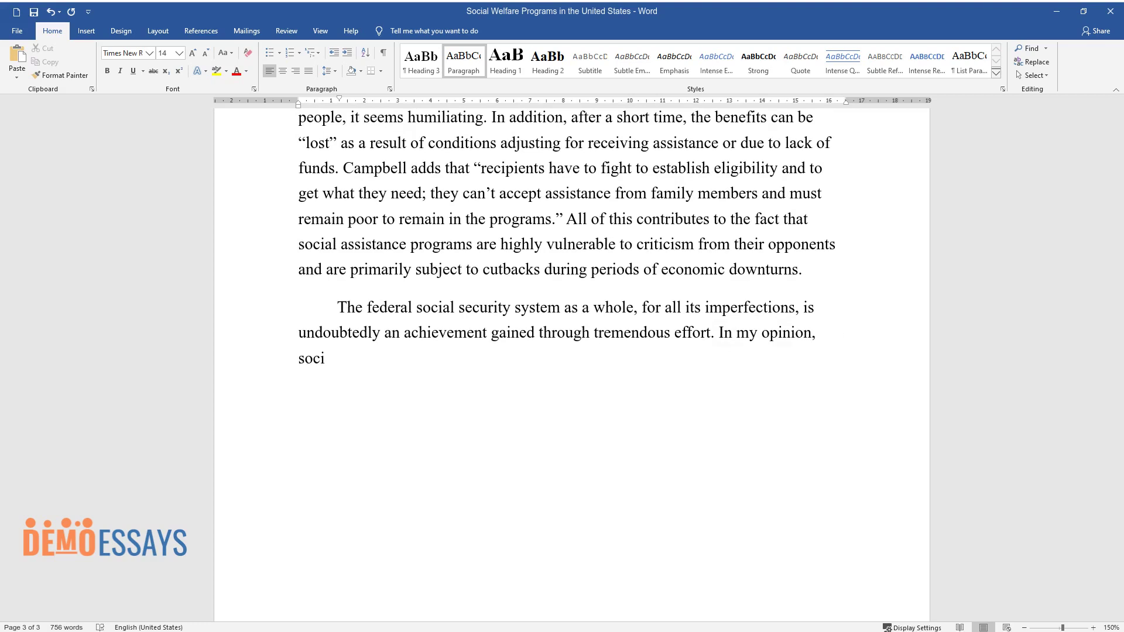
type(" more favorable a")
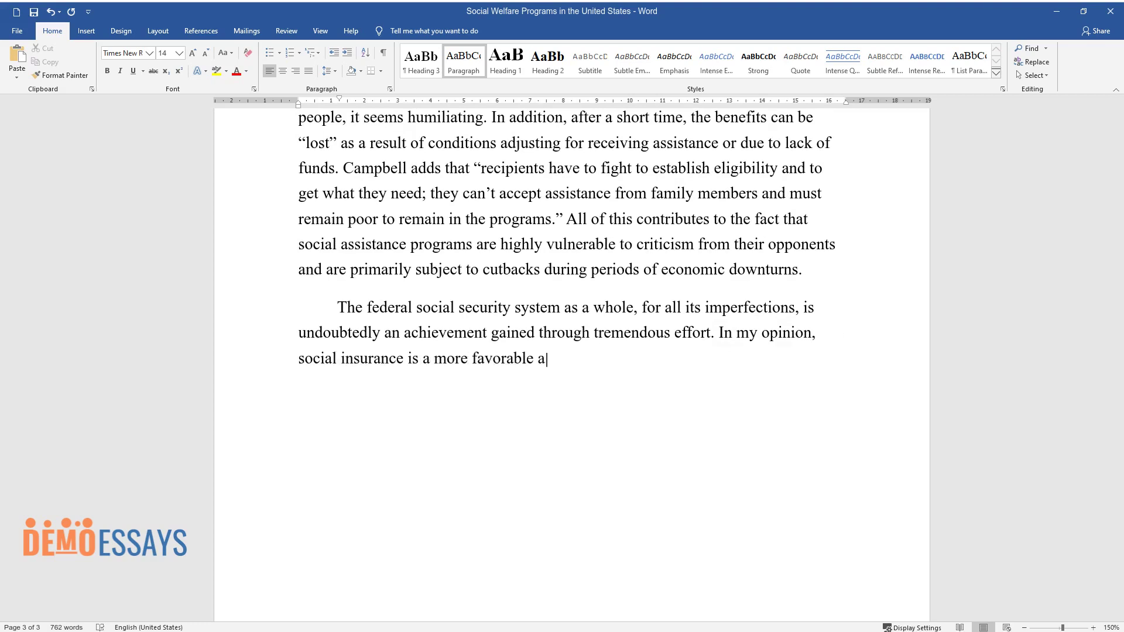
type("pproach to the nation's welfare provision, as it is much more secure")
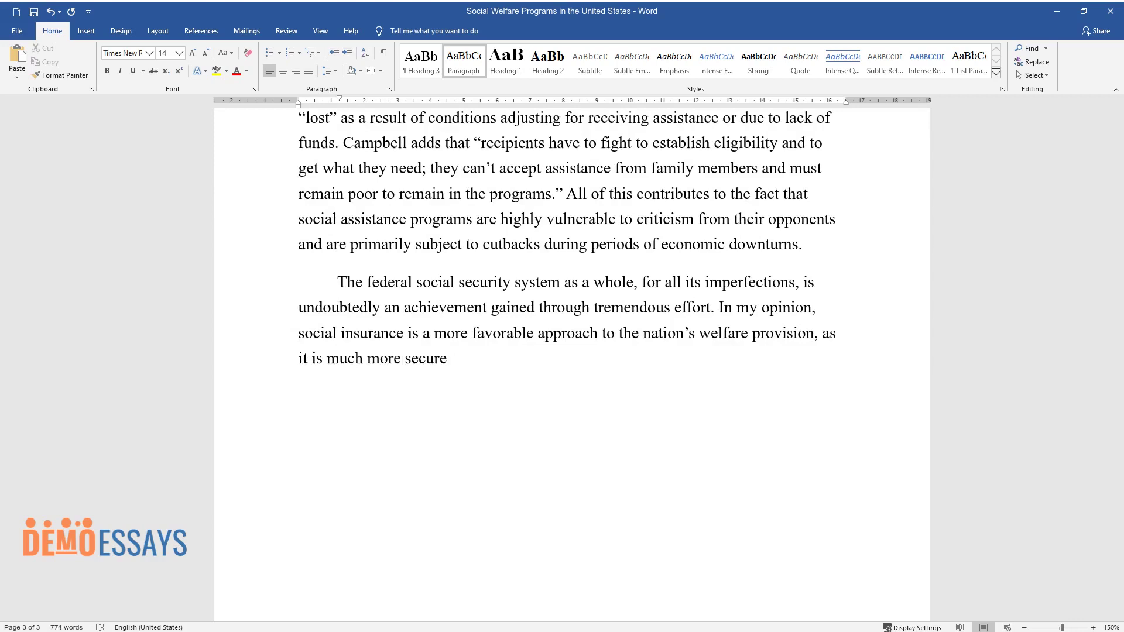
type(" than public assistance. Social insurance programs have a high statu")
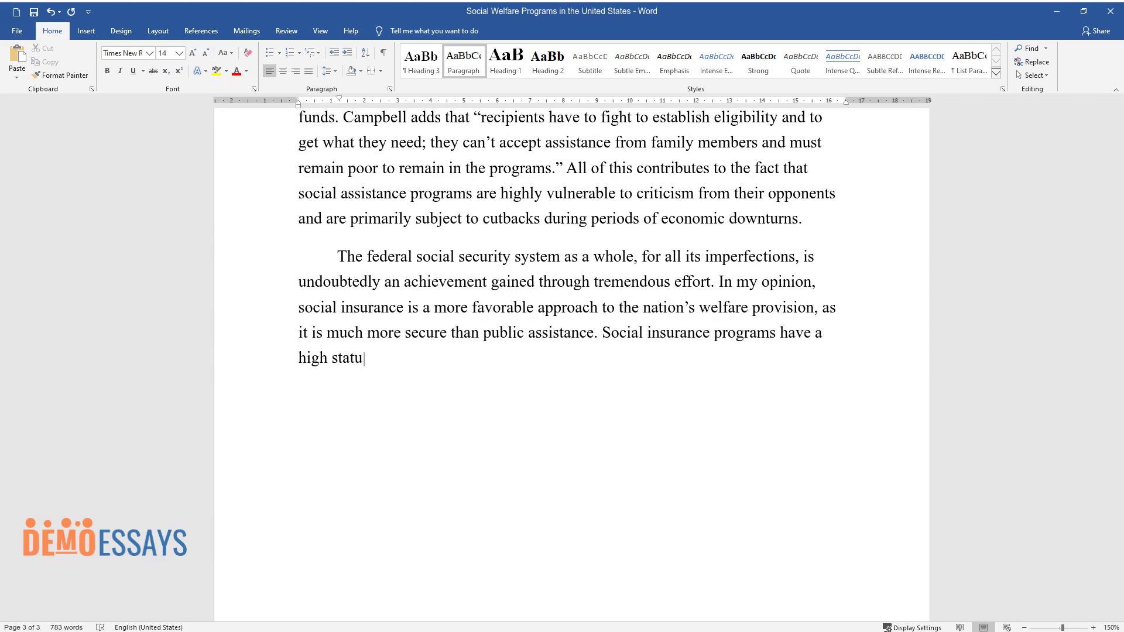
type("s of social respectability, as all")
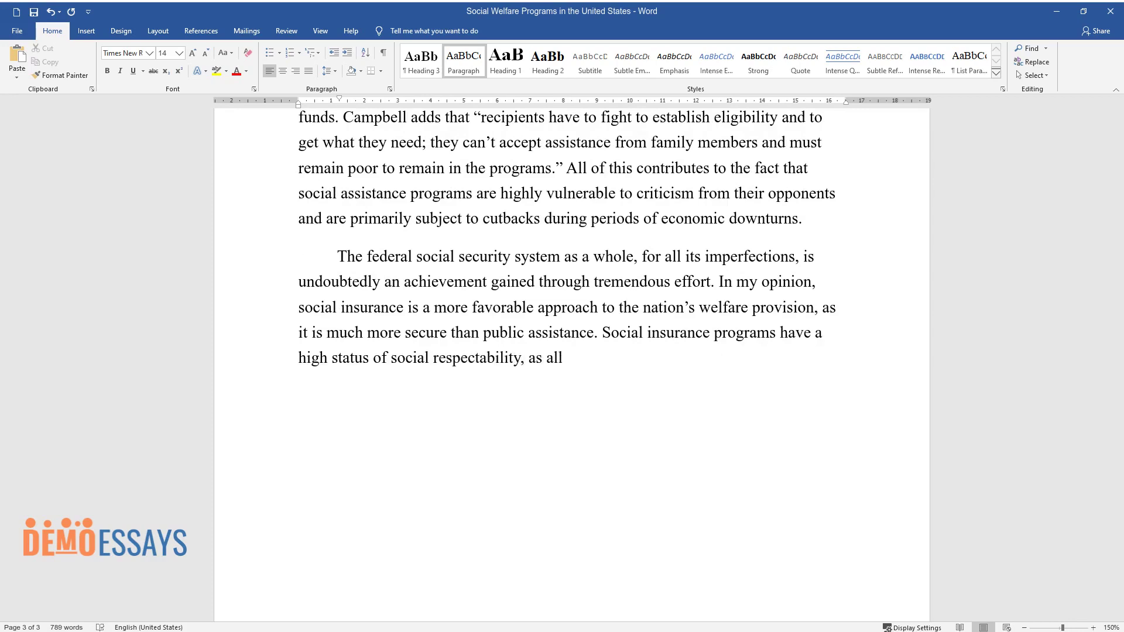
type(" wage earners regularly pay taxes")
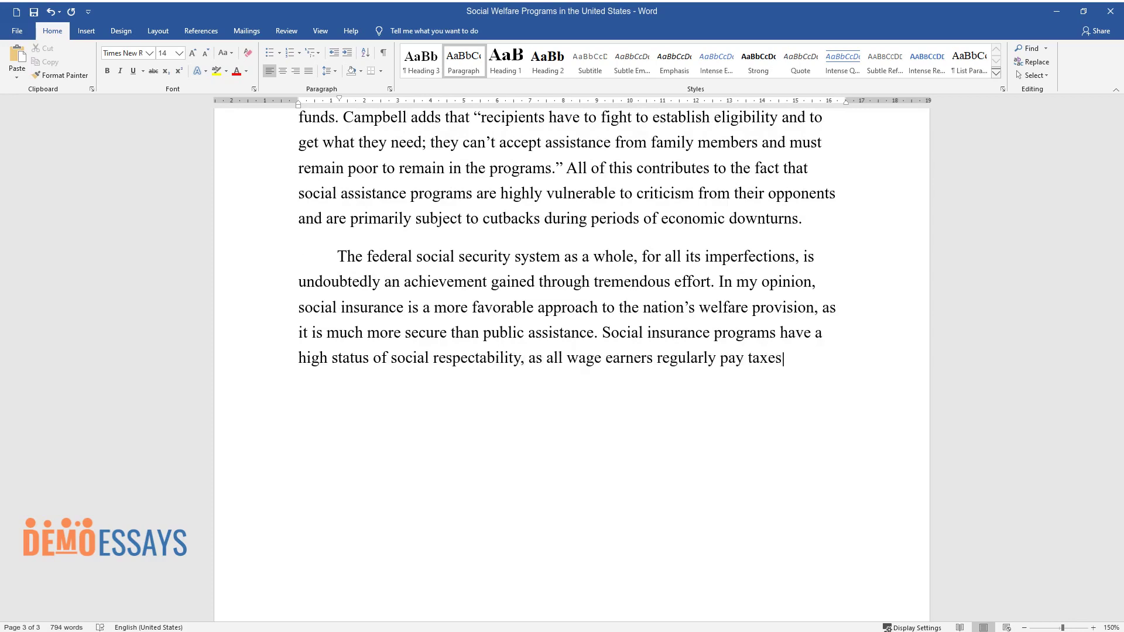
type(" to their respective funds. They can be sur")
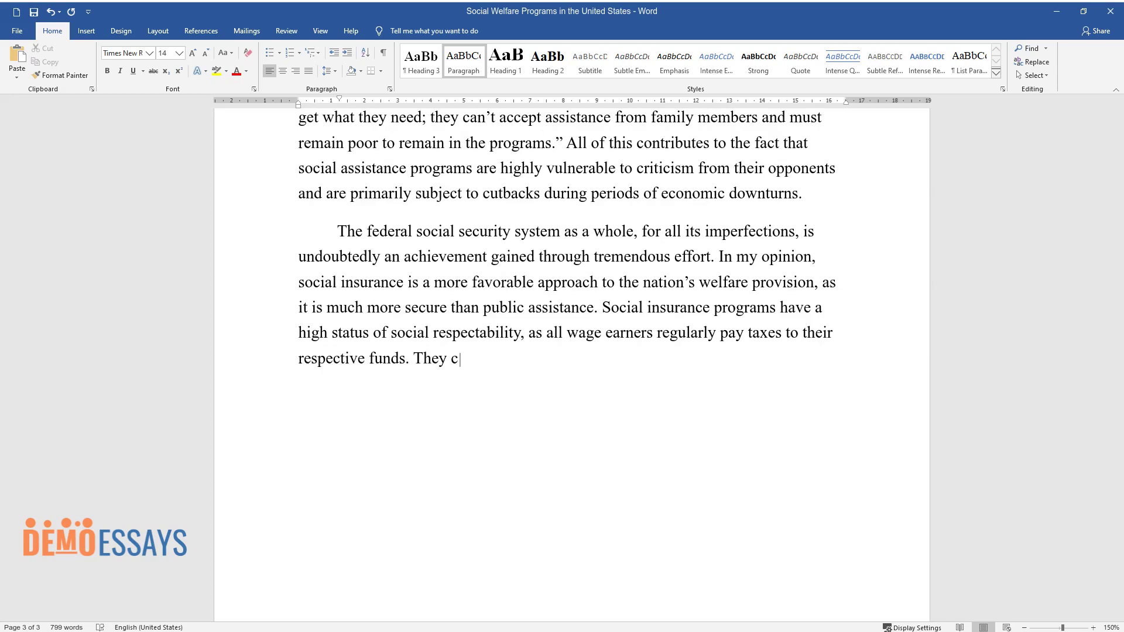
type("e the money will return to them in the form of social benefits. How")
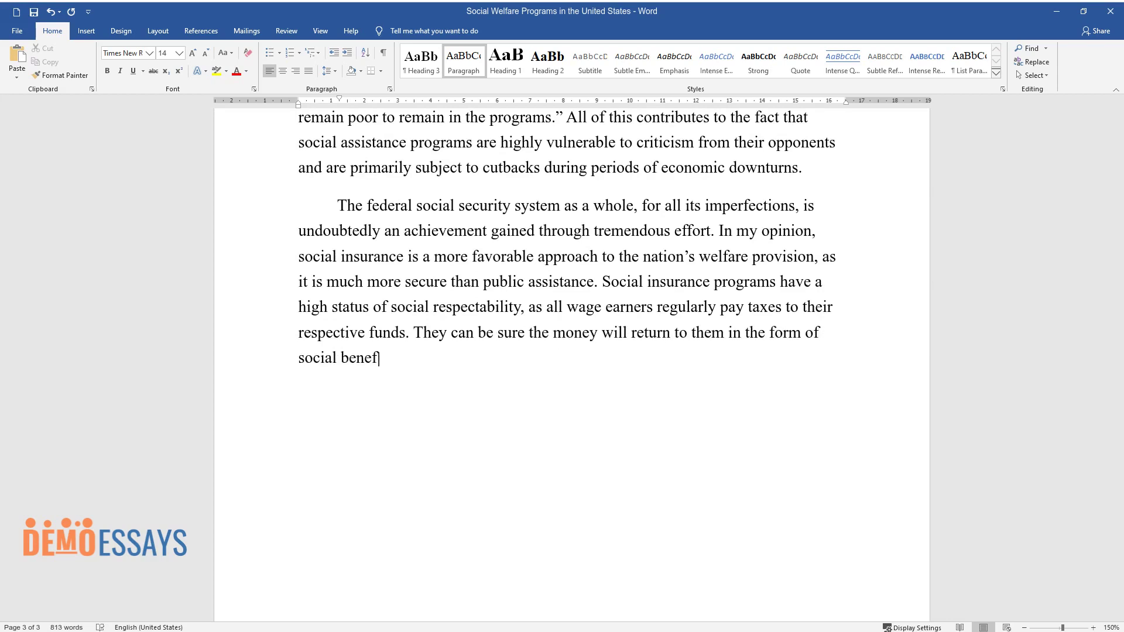
type("ever, the main feature of ")
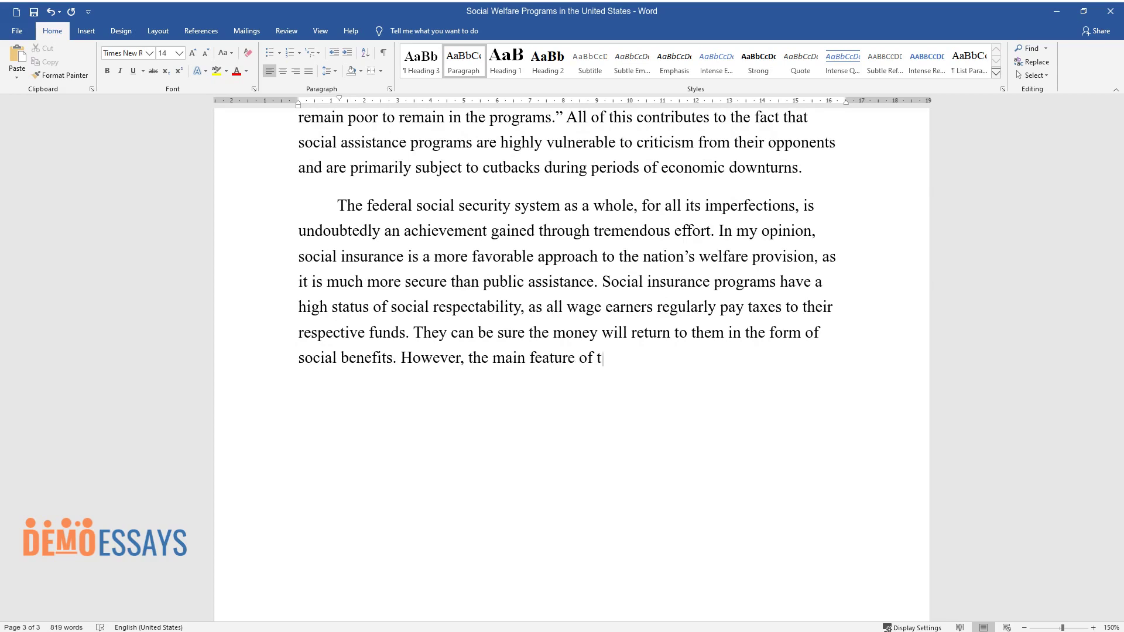
type("the social insurance system is the ")
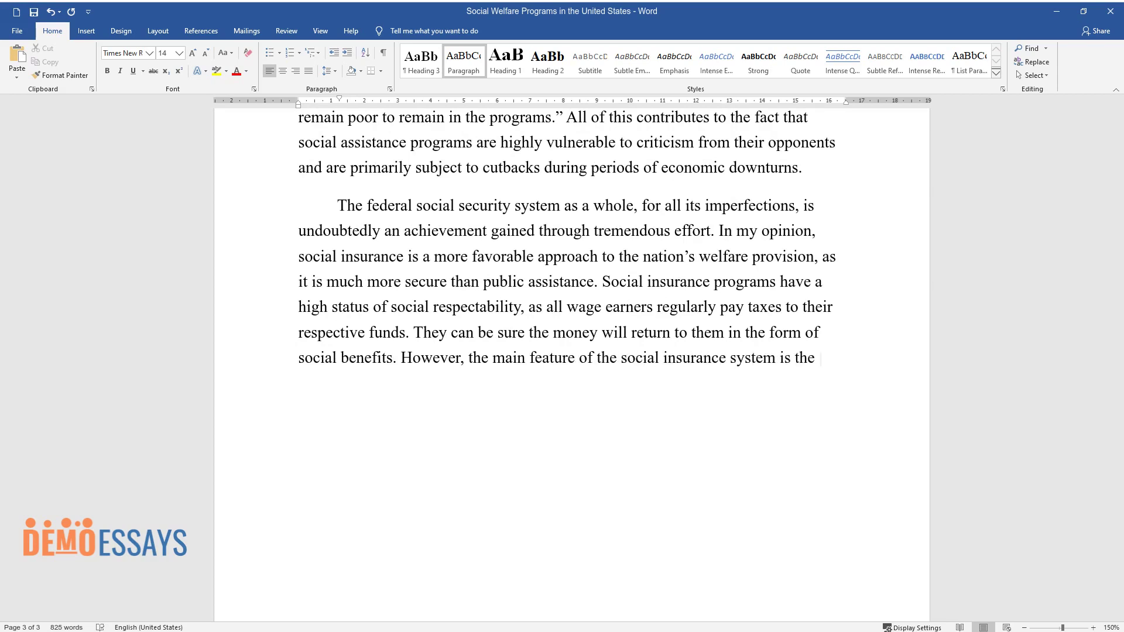
type("constant tendency to increase the")
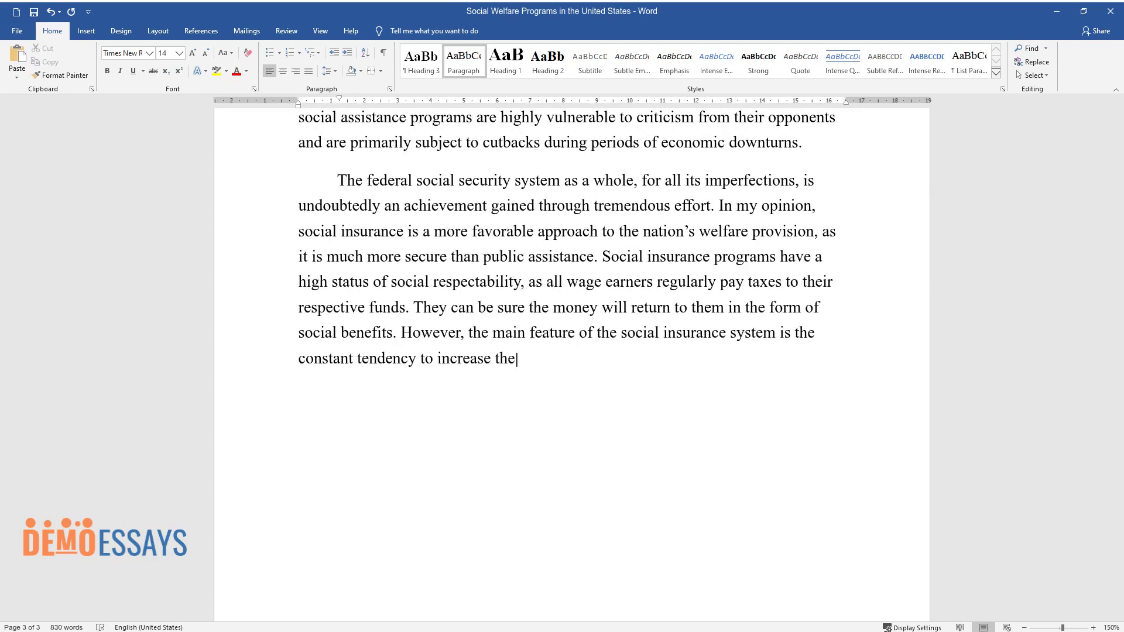
type(" tax due to both economic and demo")
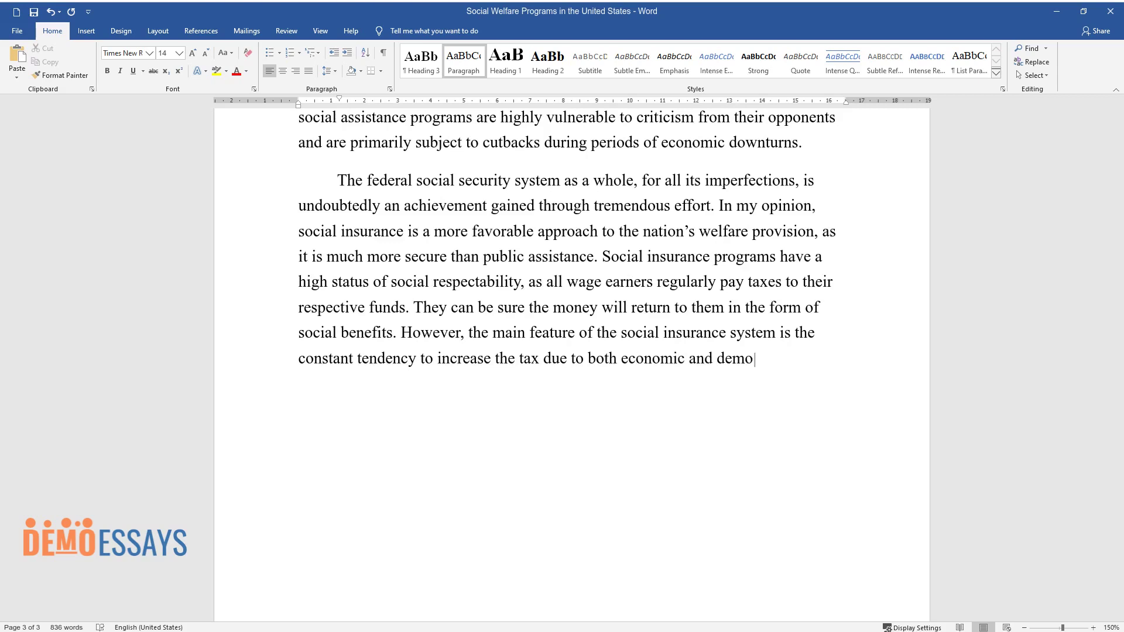
type("graphic reasons. Further growth pr")
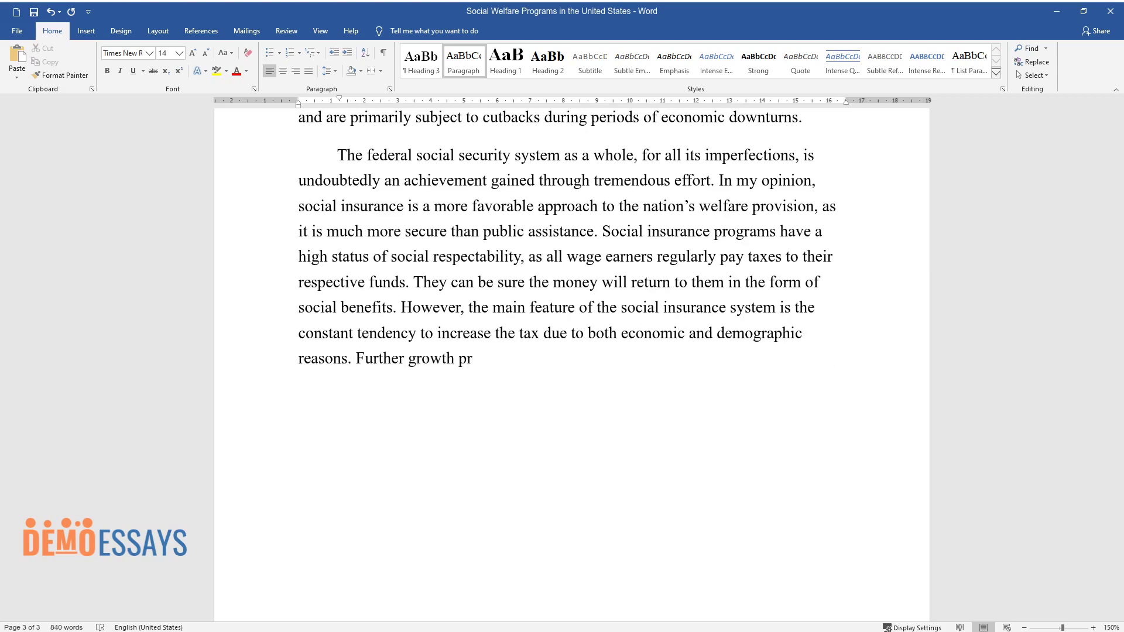
type("ospects for this tax look even more threatening, in particular, due")
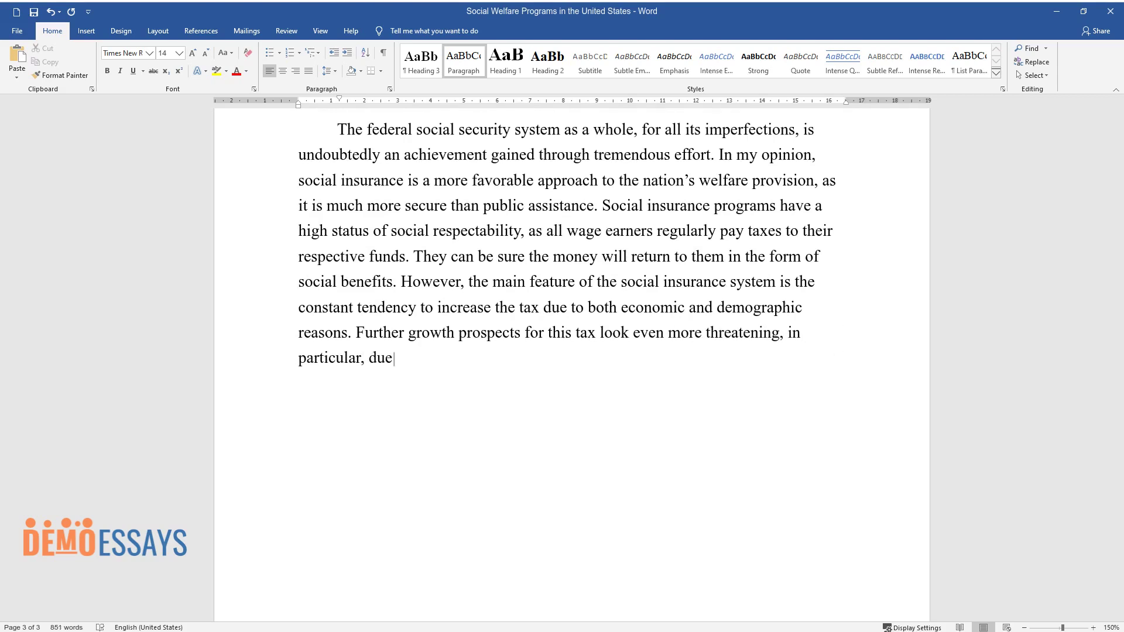
type(" to demographic shifts towards an")
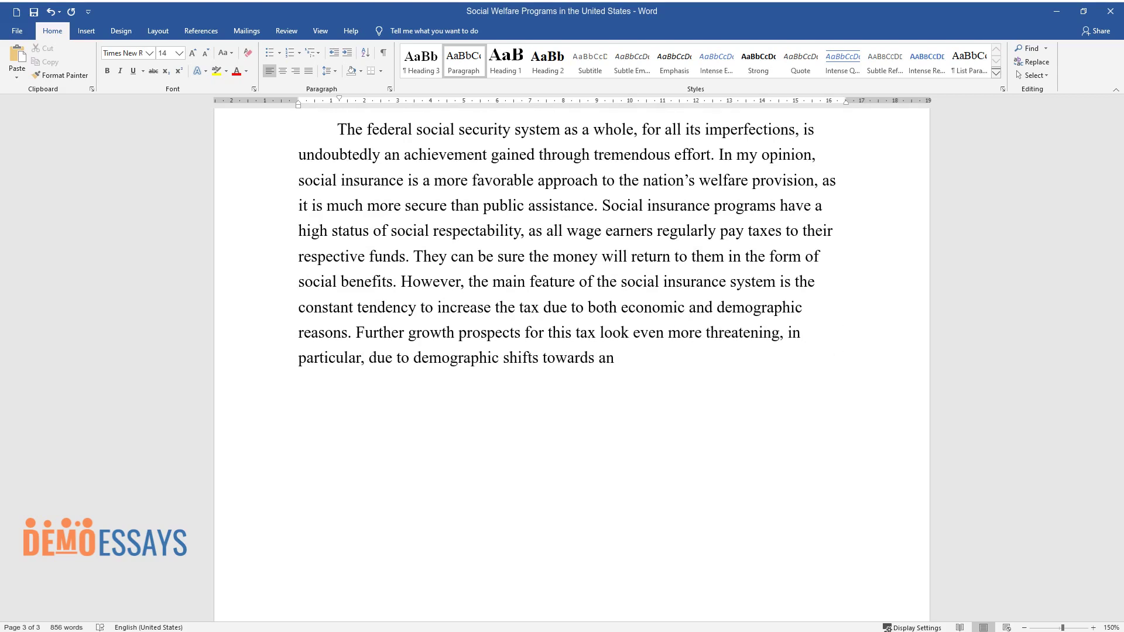
type(" aging population. In that case, pu")
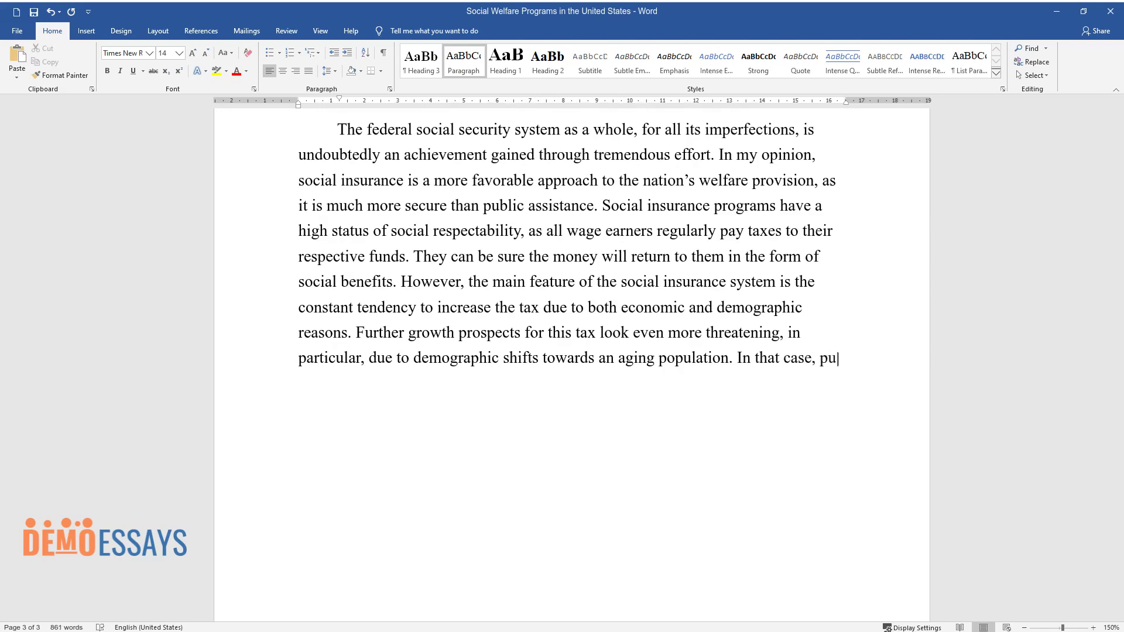
type("blic assistance might be of help b")
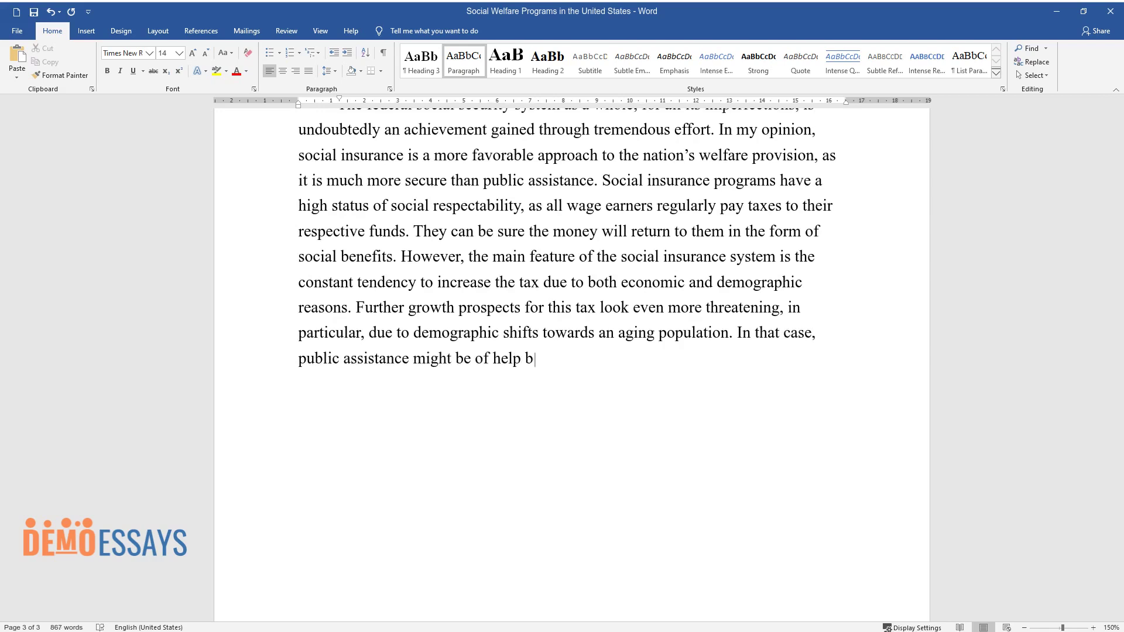
type("ecause it is unified nationwide. T")
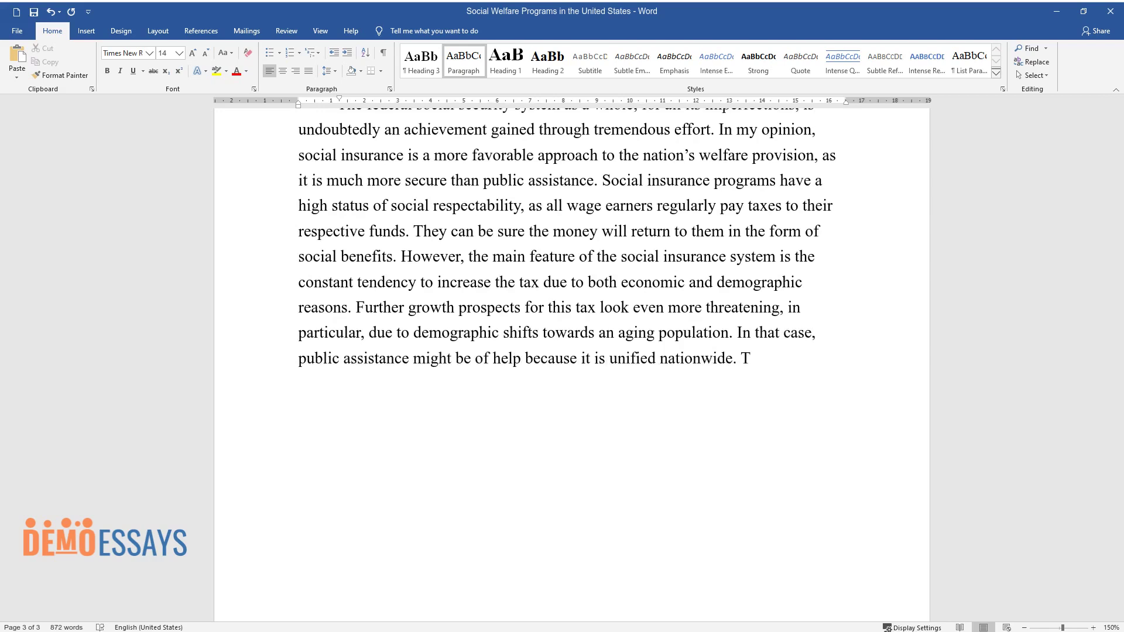
type("his kind of social support is funded and administered by the federal")
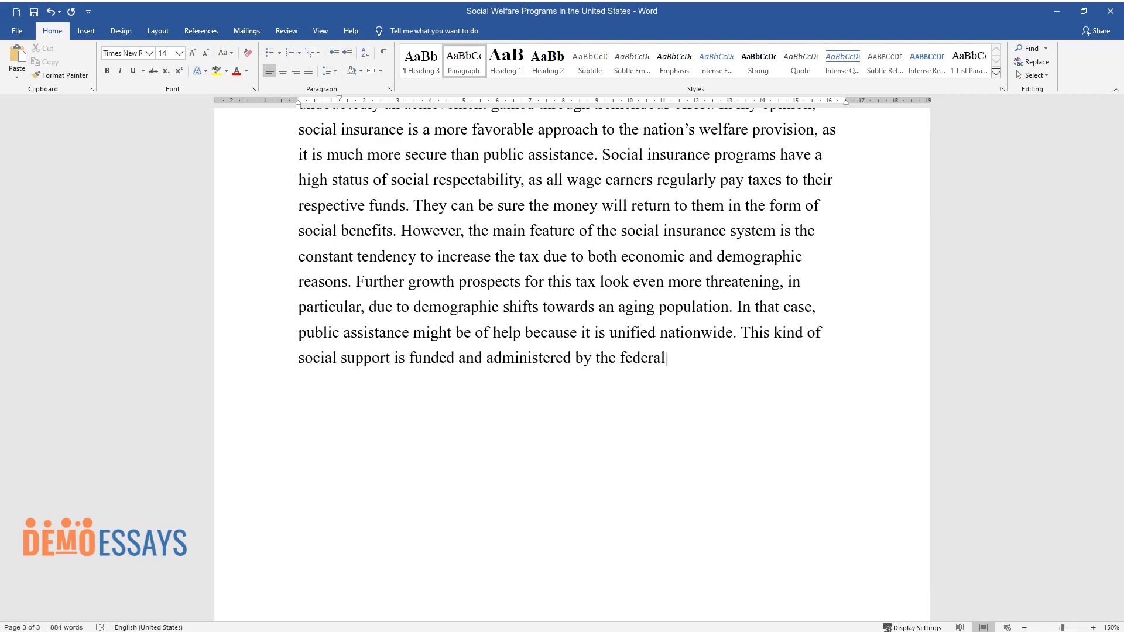
type(" government based on uniform stand")
type("ards and criteria established by C")
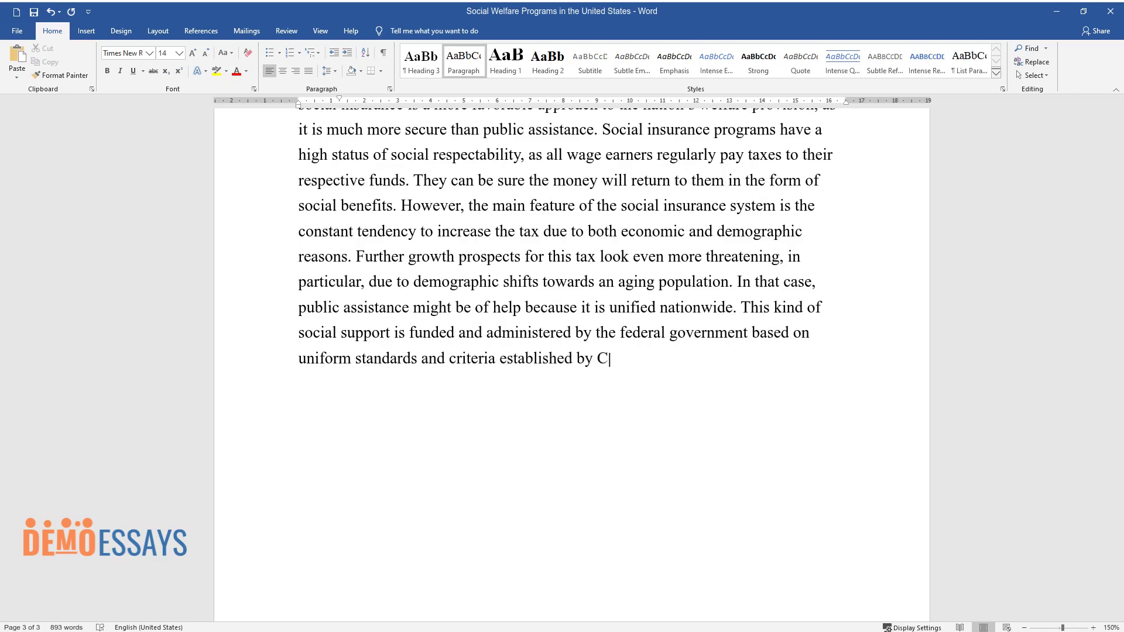
type("ongress. I think it might be safel")
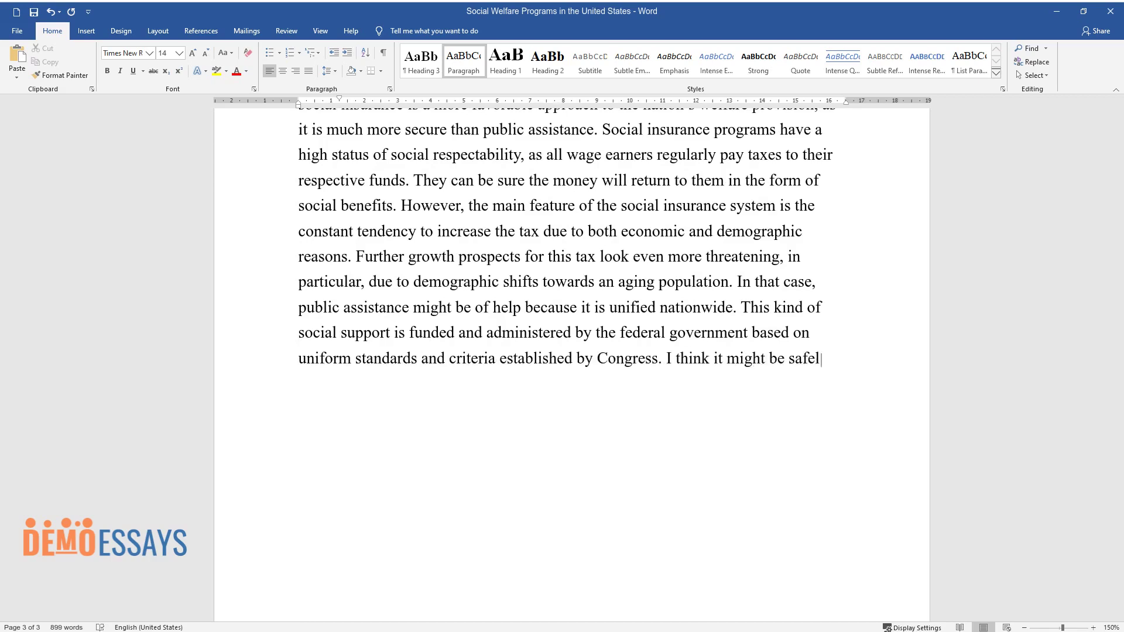
type("y said that an effective social welfare system is ")
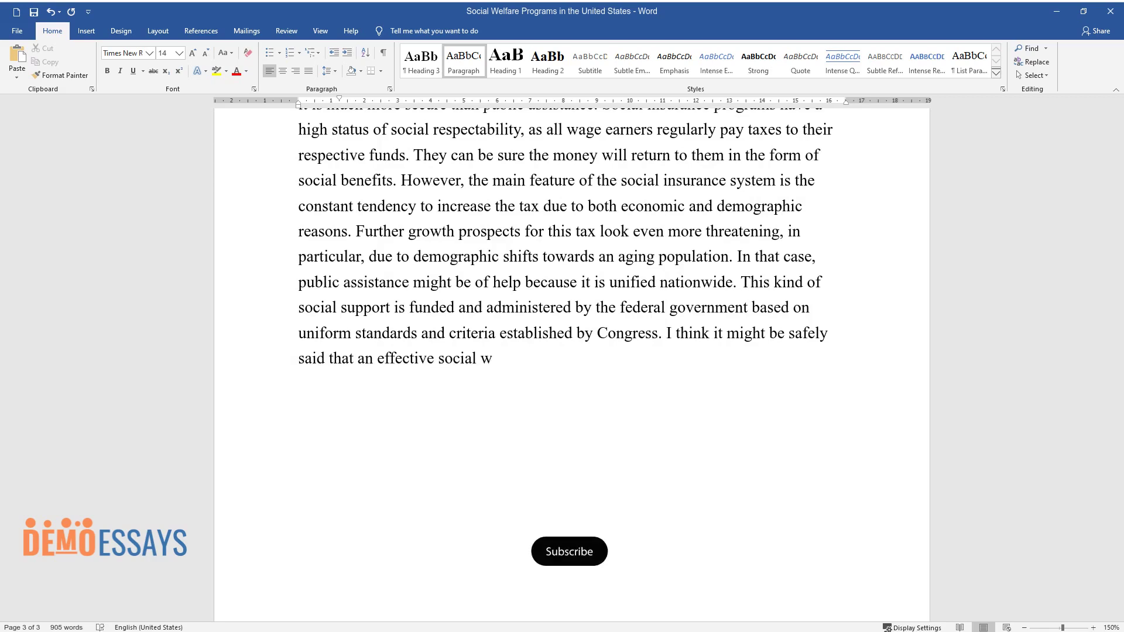
type("a combination of s")
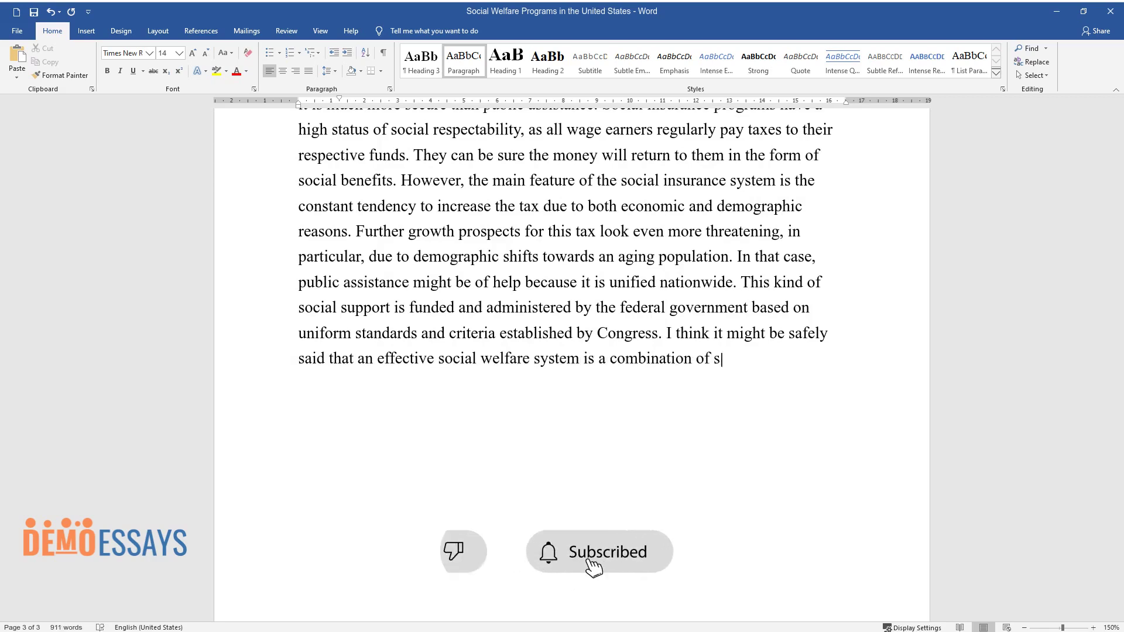
type("ocial insurance and public assistance compensating")
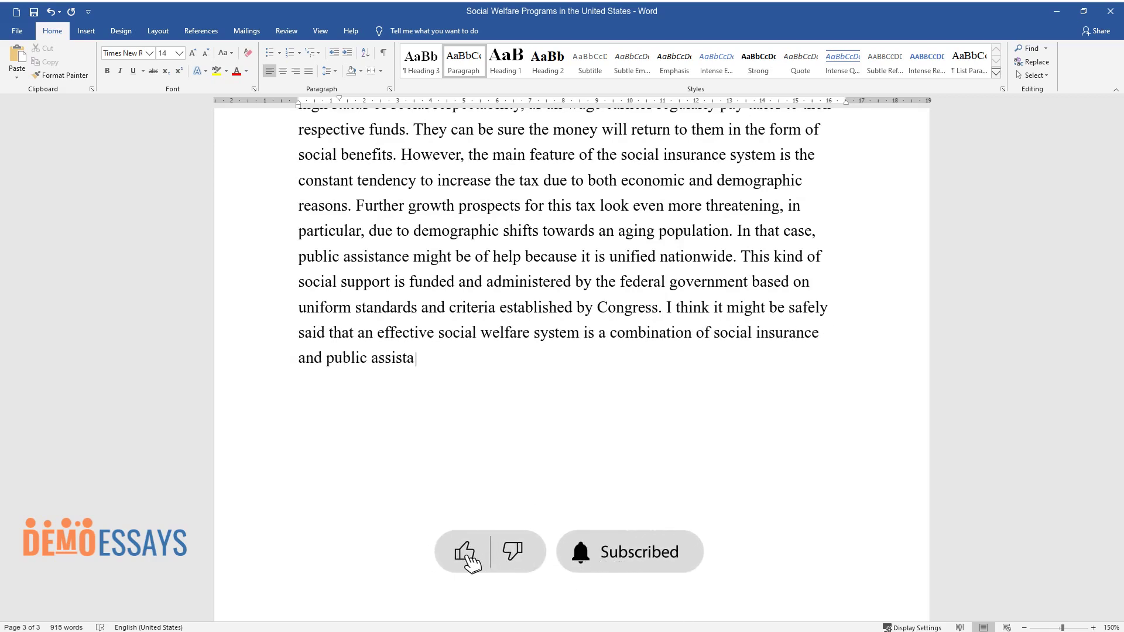
type(" for each other's flaws and vulner")
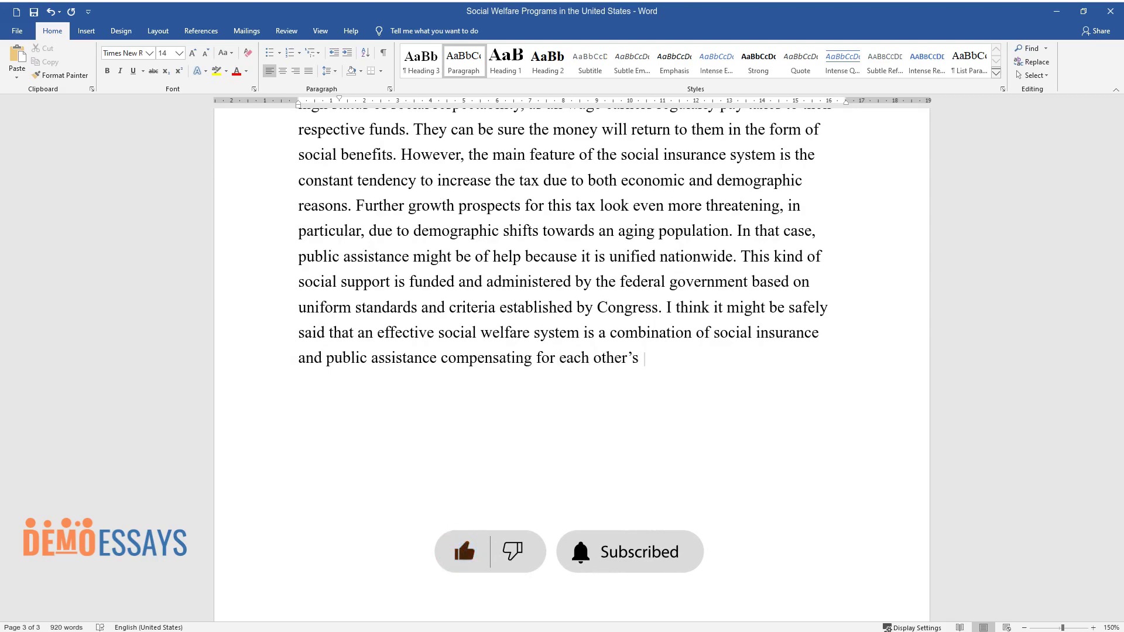